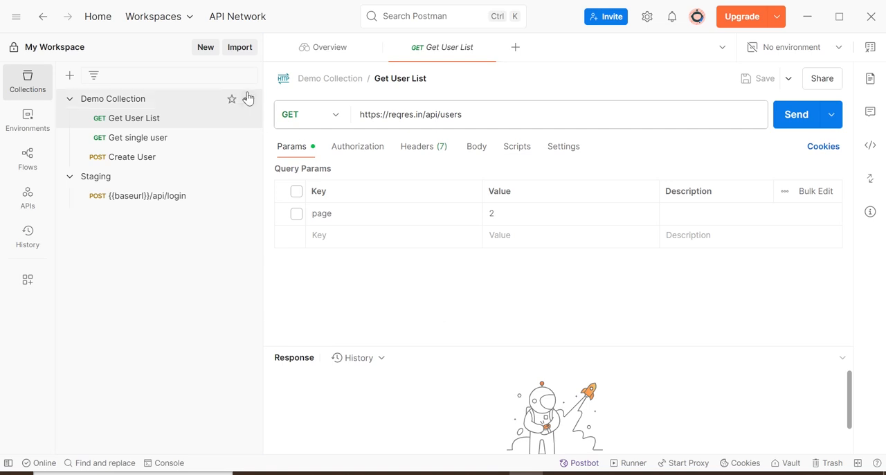
- Create a new HTTP request and set its method to POST
left_click(205, 50)
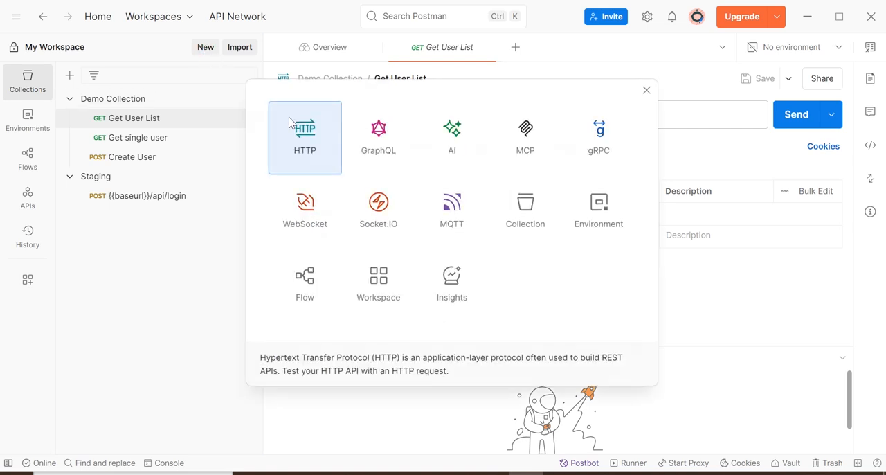
left_click(329, 149)
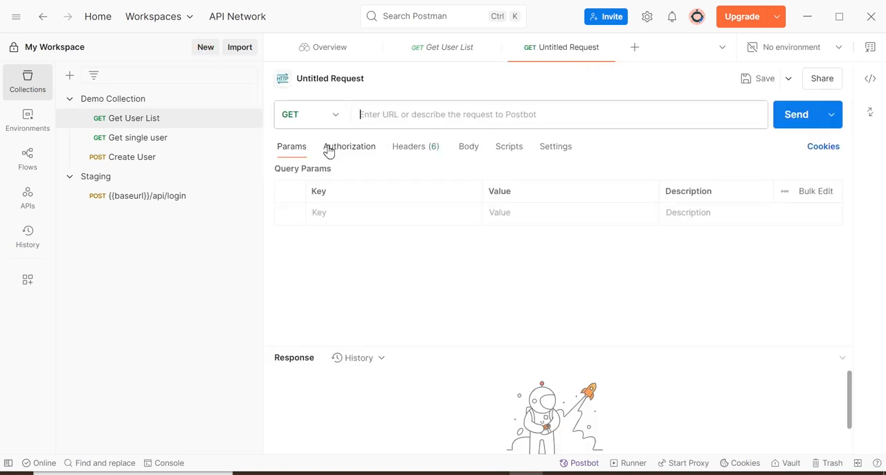
left_click(337, 119)
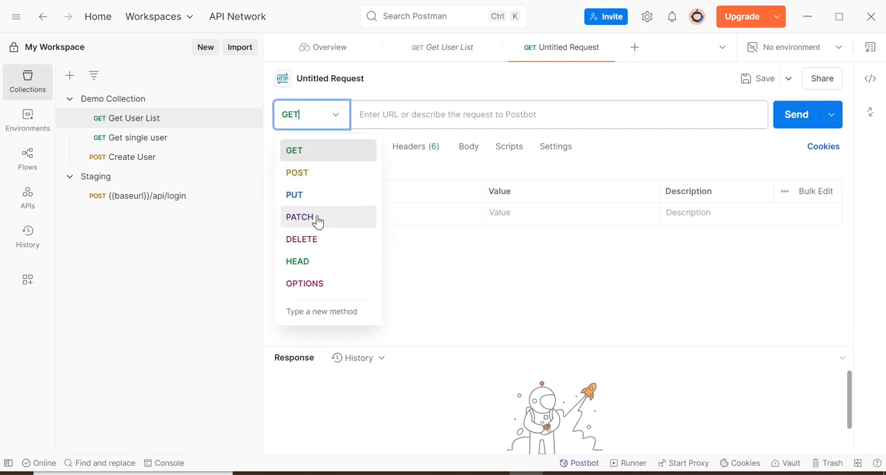
left_click(299, 175)
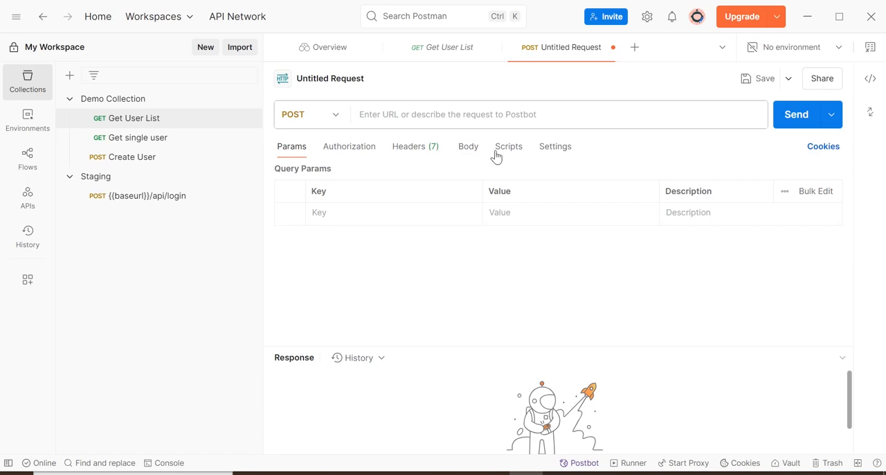
- Switch to the reqres.in page in Chrome and examine the LOGIN - SUCCESSFUL example's request body, response token and status code
left_click(493, 472)
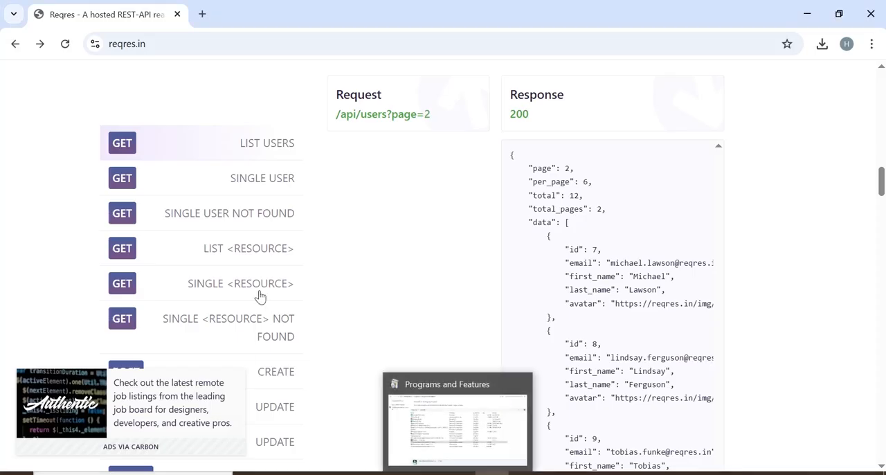
left_click_drag(882, 178, 882, 218)
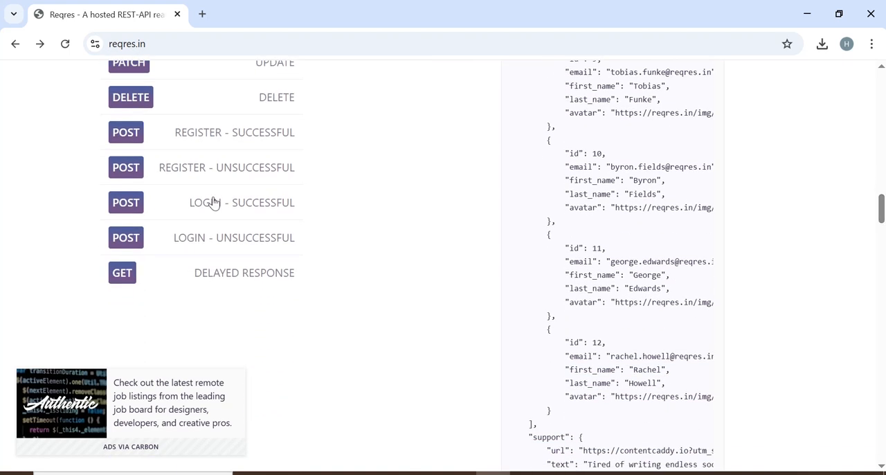
left_click(135, 211)
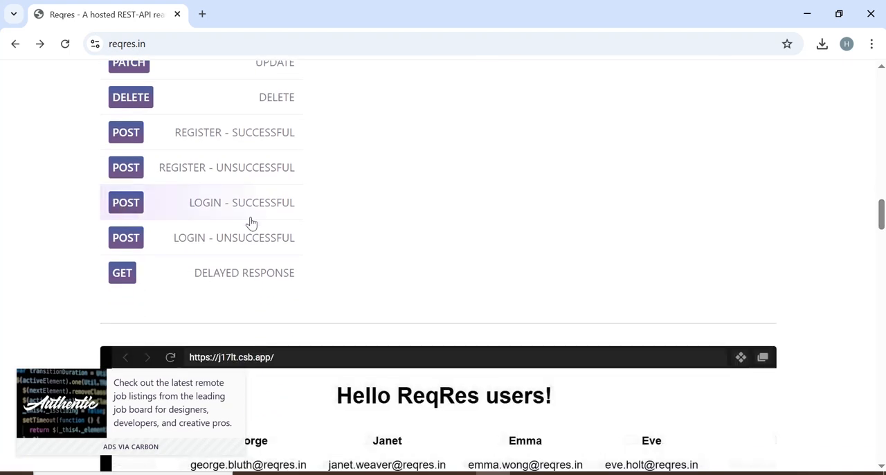
left_click_drag(881, 219, 881, 180)
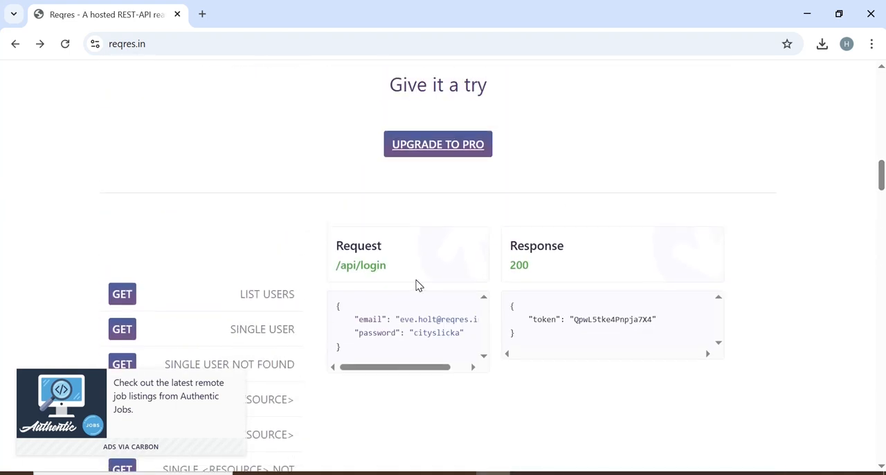
left_click_drag(336, 302, 381, 345)
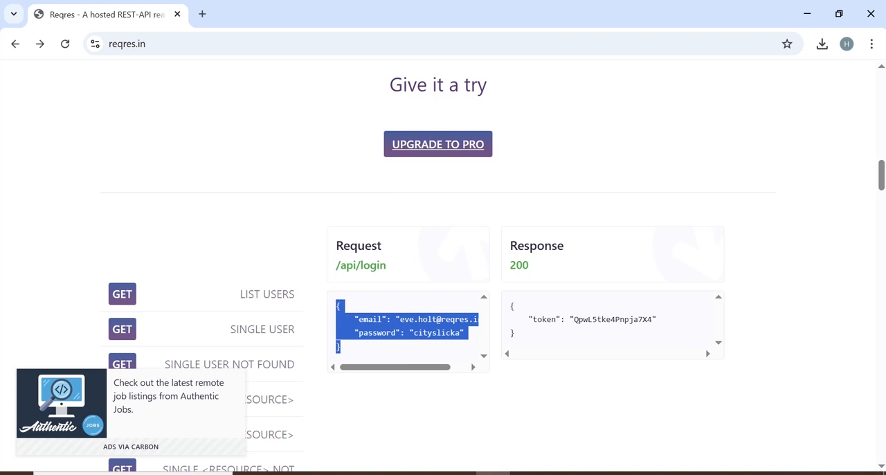
left_click_drag(532, 319, 663, 322)
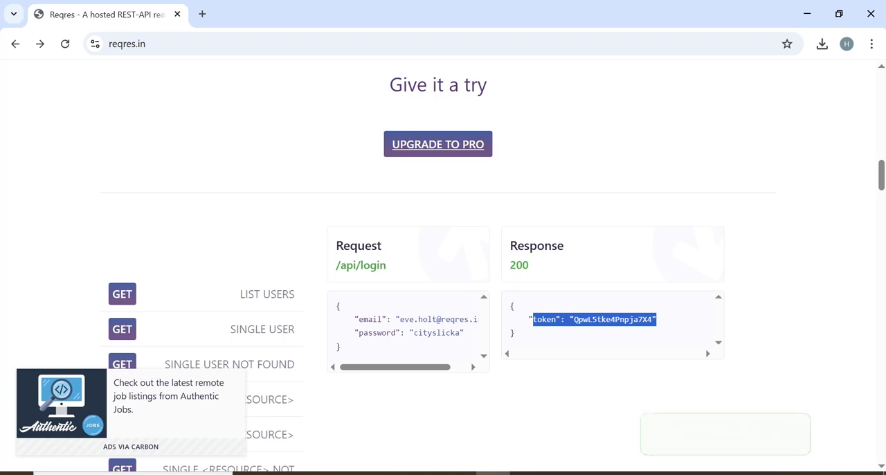
left_click_drag(505, 266, 538, 272)
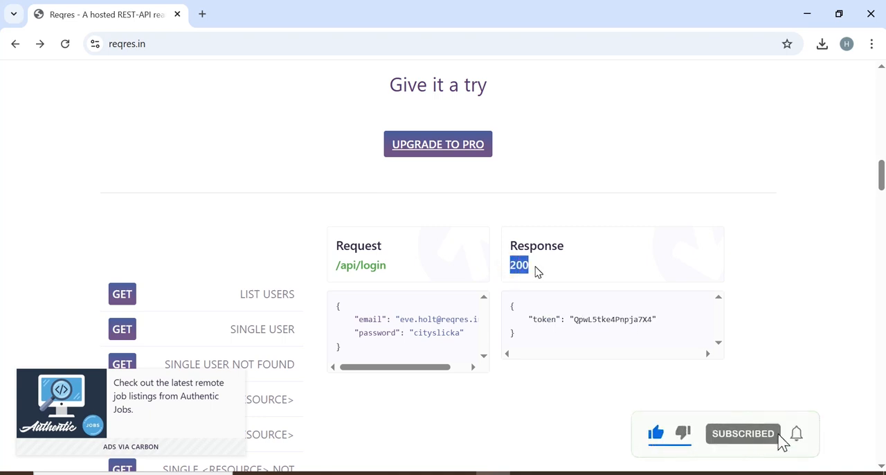
left_click(353, 270)
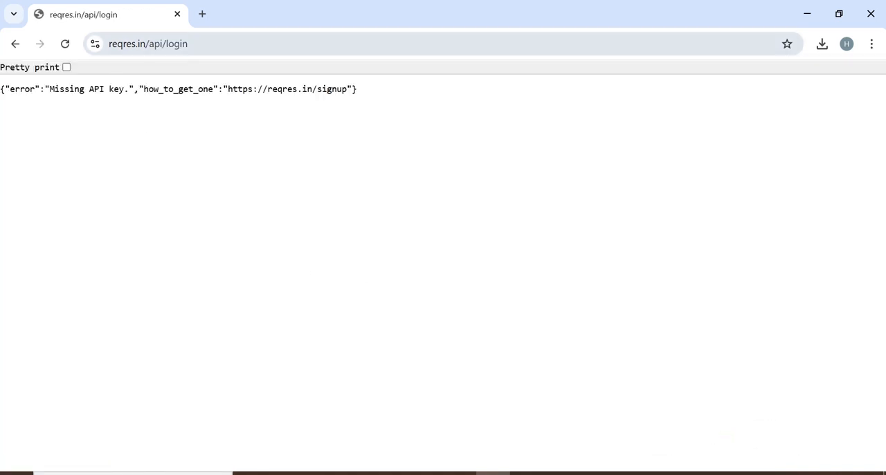
left_click(201, 48)
key("ctrl+c")
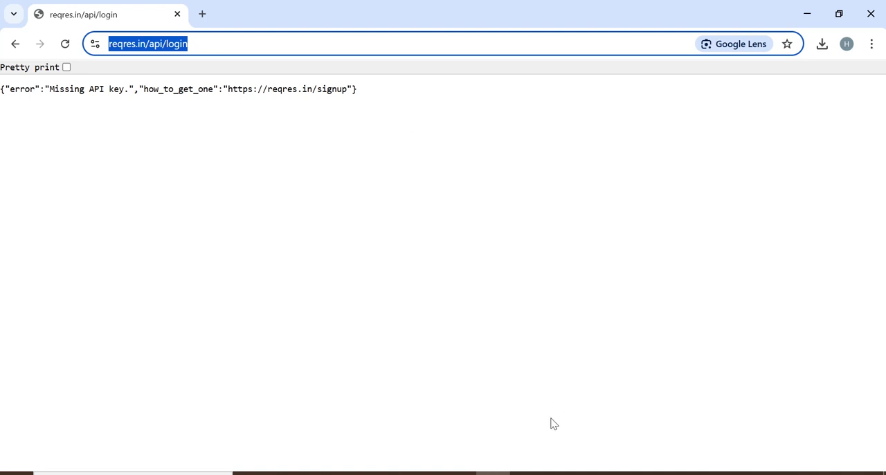
left_click(512, 470)
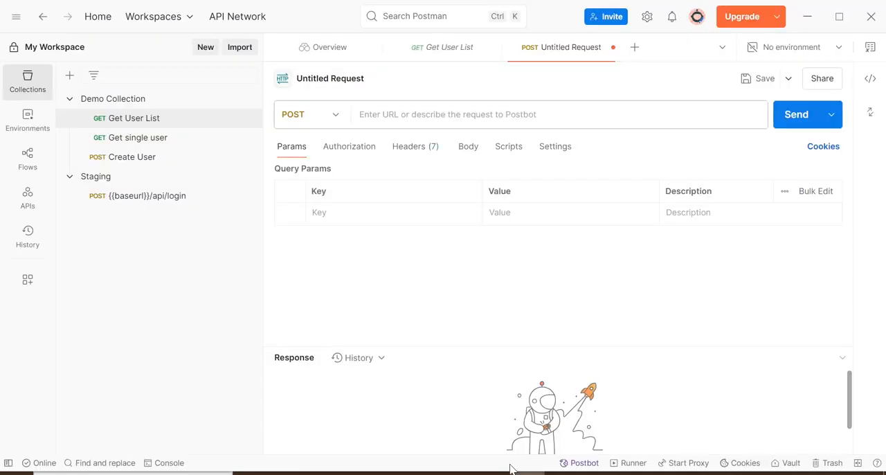
left_click(438, 114)
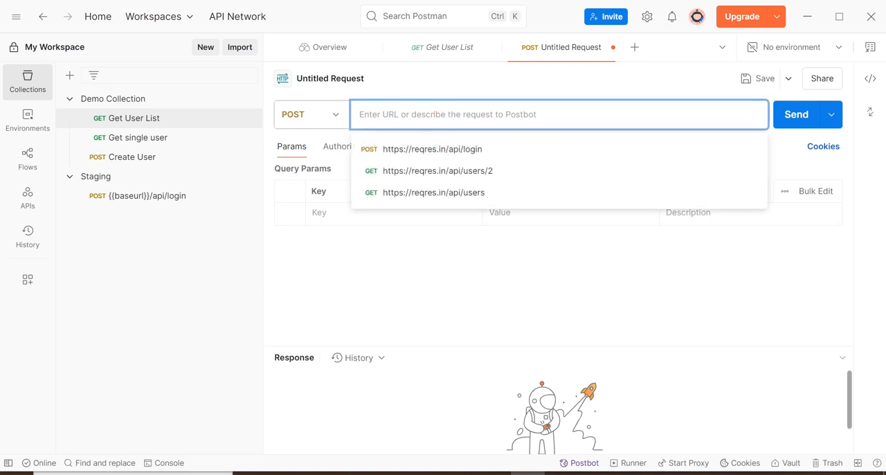
key("ctrl+v")
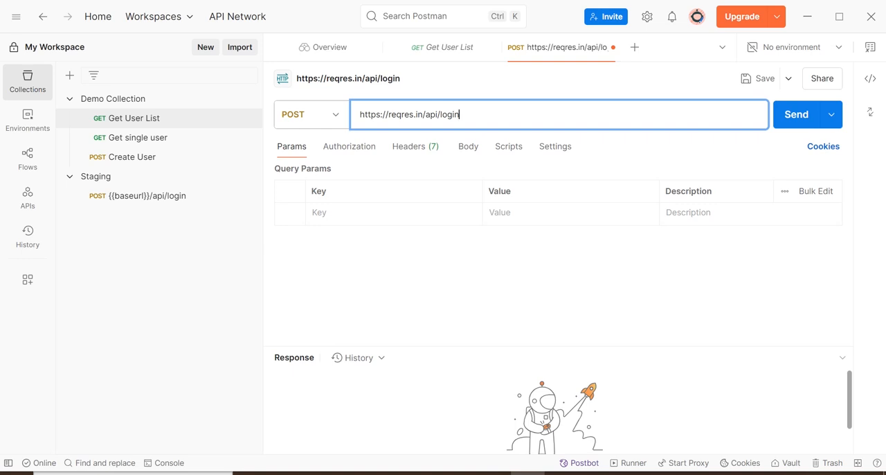
- Set the POST request's body type to raw JSON
left_click(467, 147)
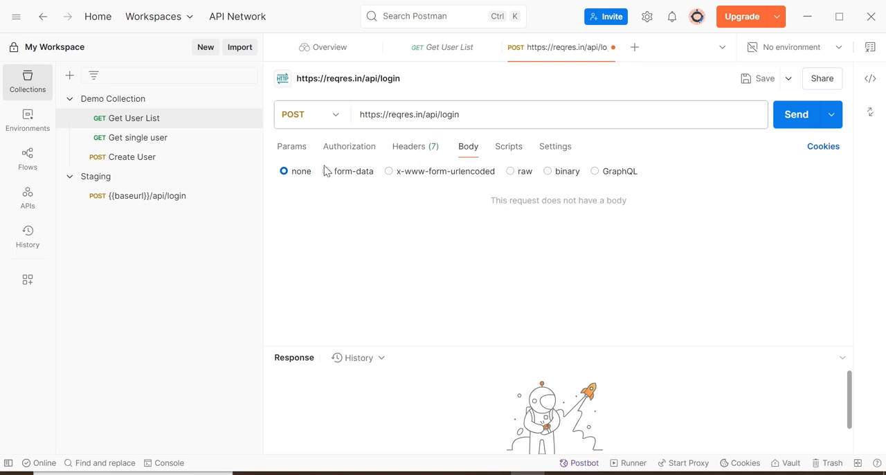
left_click(510, 172)
left_click(355, 221)
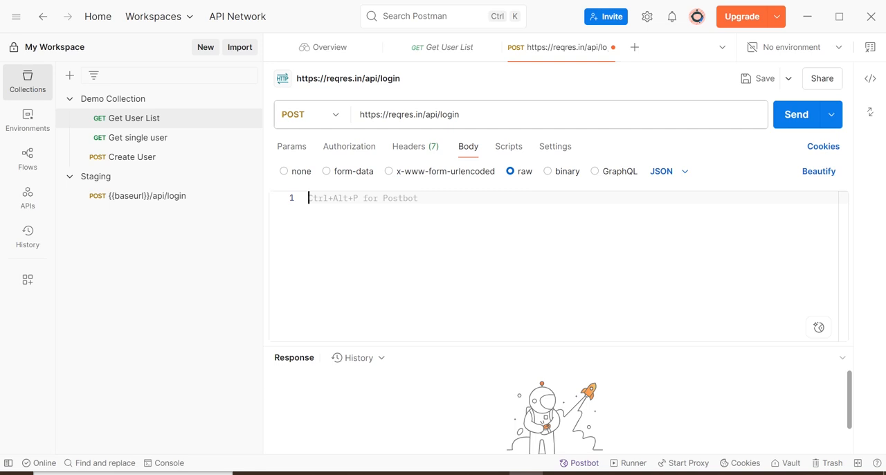
- Copy the email and password JSON body of the LOGIN - SUCCESSFUL example on reqres.in into the Postman request's raw body
left_click(493, 471)
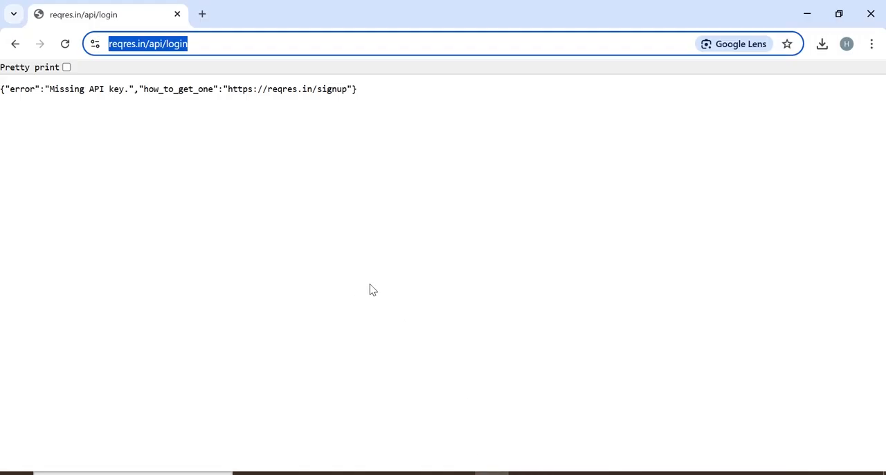
left_click(15, 46)
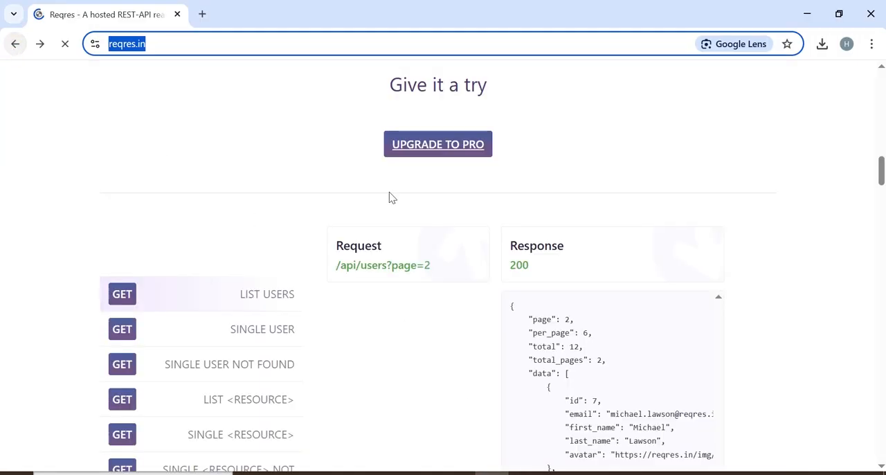
left_click_drag(883, 170, 882, 207)
scroll(2, 211, "up", 1)
left_click(128, 236)
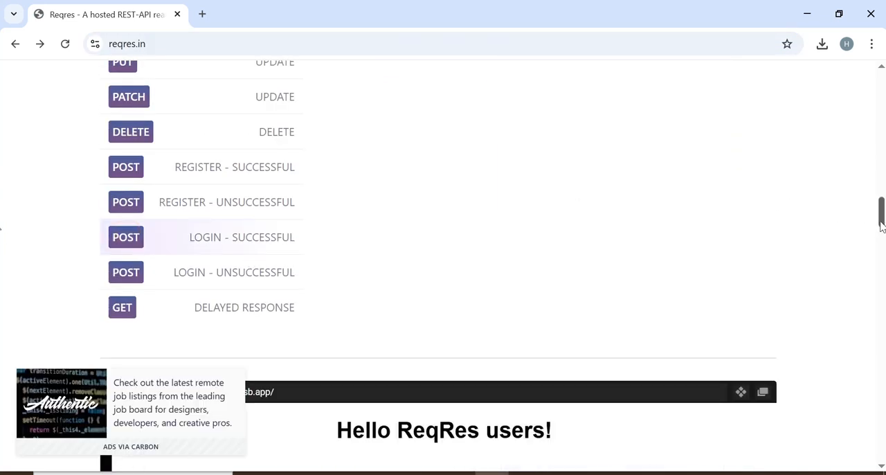
scroll(2, 223, "up", 1)
scroll(2, 208, "up", 6)
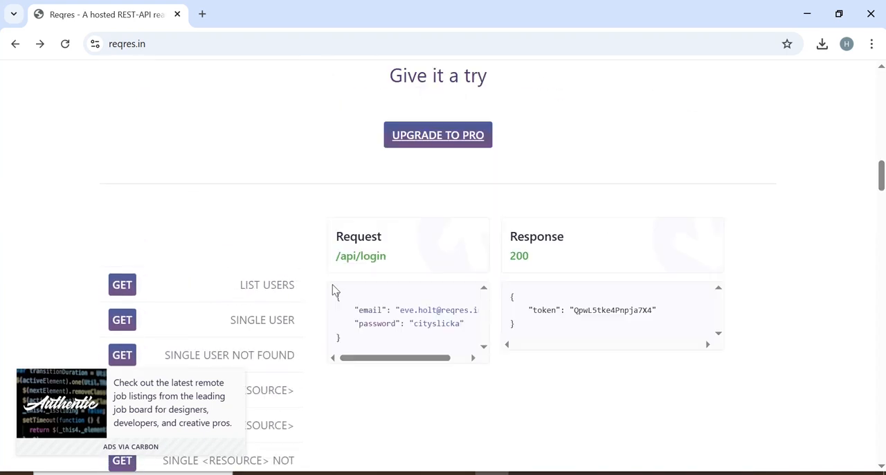
left_click_drag(332, 294, 354, 341)
key("ctrl+c")
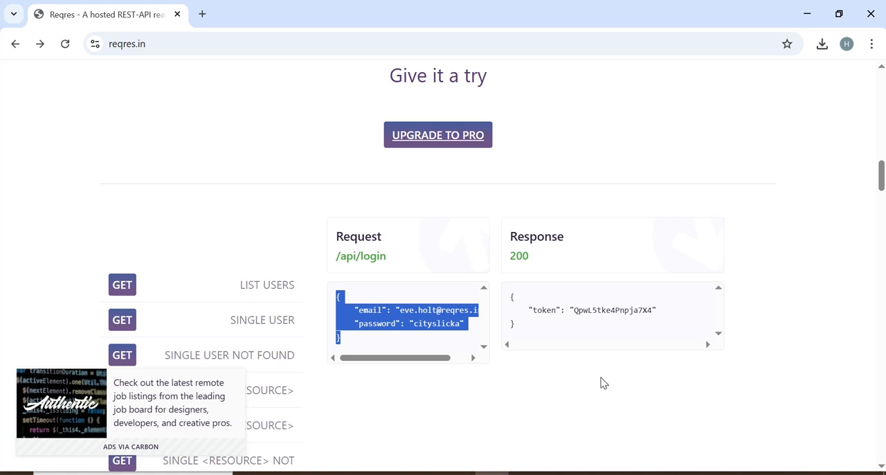
left_click(526, 474)
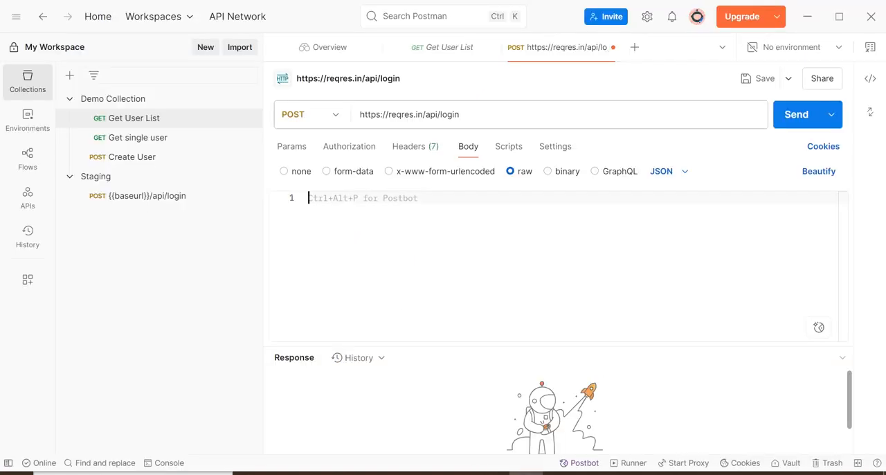
left_click(381, 210)
key("ctrl+v")
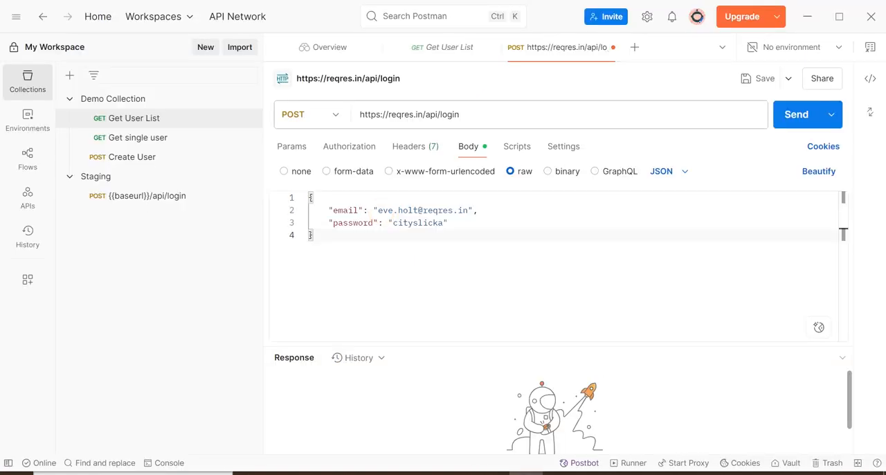
left_click_drag(378, 210, 463, 209)
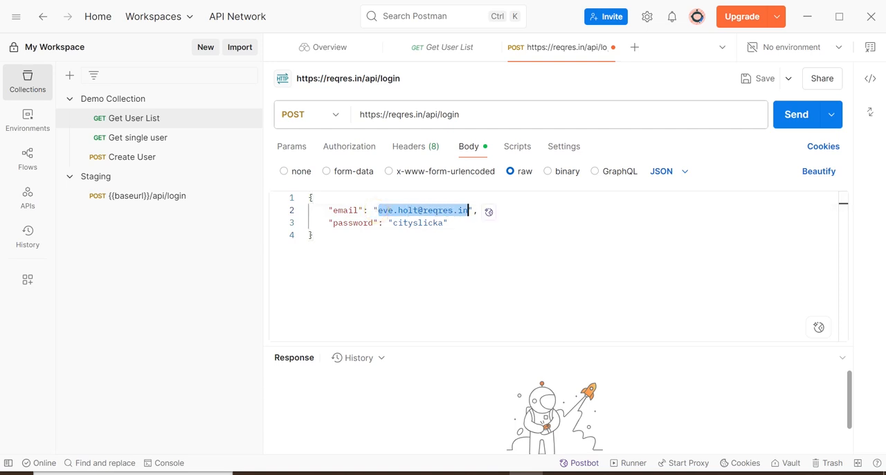
left_click_drag(392, 223, 450, 223)
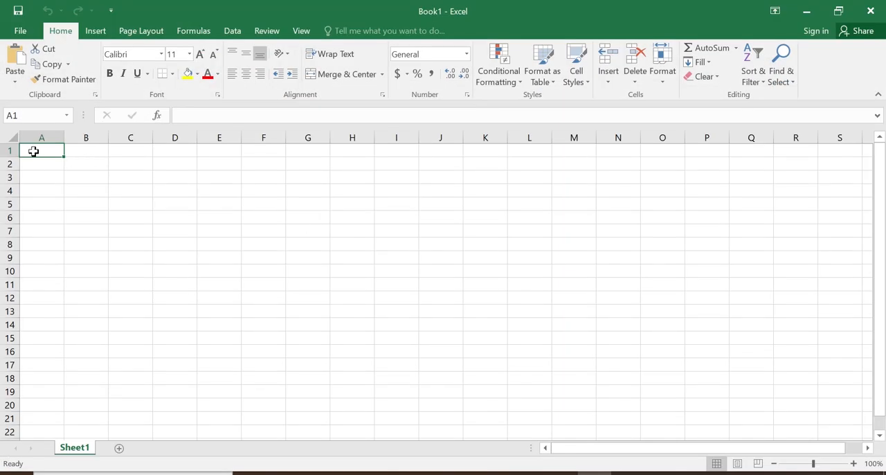
- In the blank Excel workbook, enter the headers email in A1 and password in B1, and widen column A
left_click(33, 151)
type("email")
key("Tab")
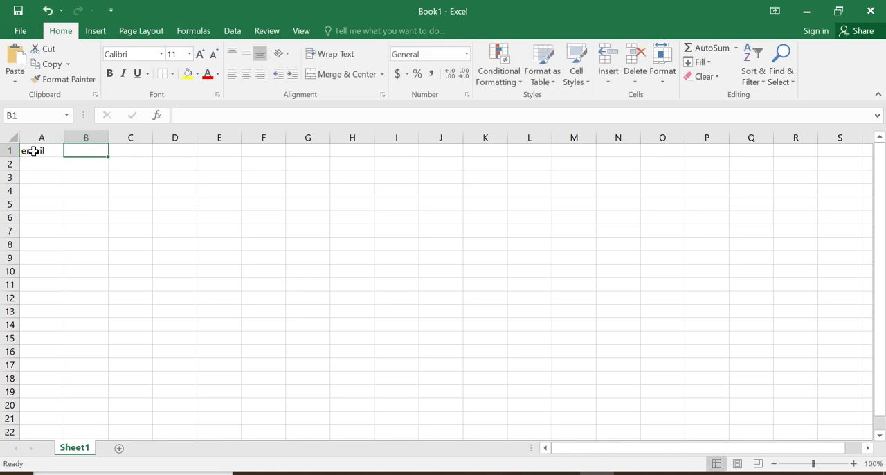
type("password")
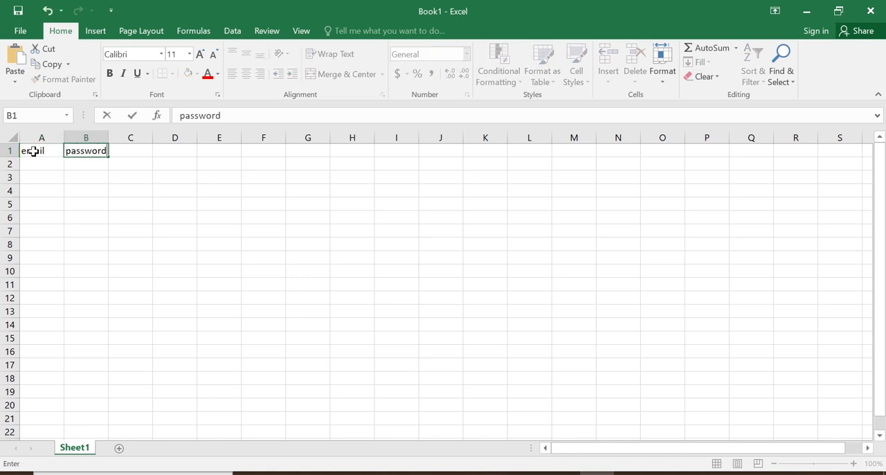
left_click(36, 164)
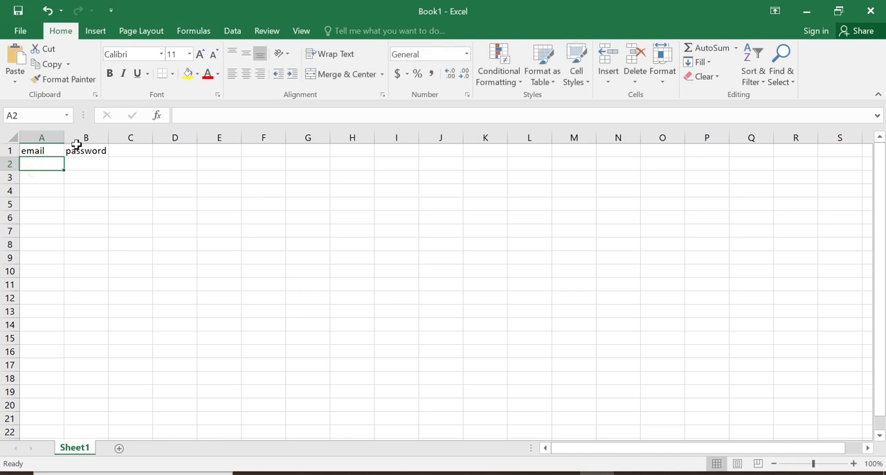
left_click_drag(65, 136, 94, 136)
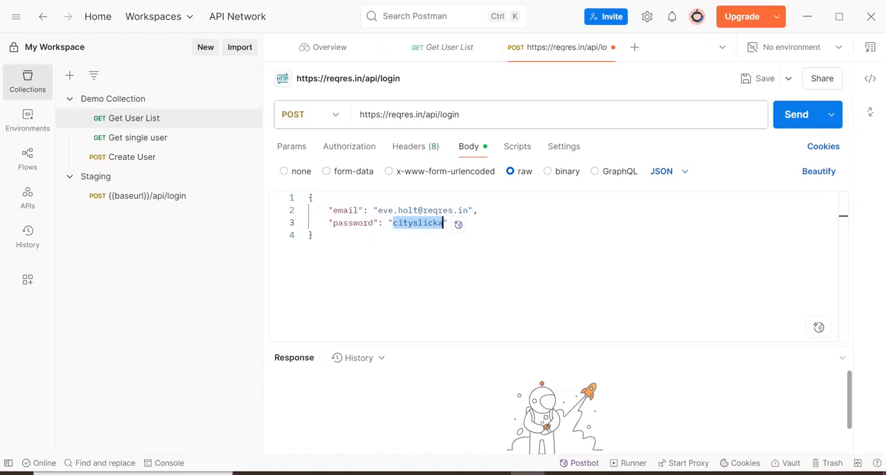
- Copy the email value from the Postman request body into cell A2 of the Excel sheet and widen column A to fit it
left_click_drag(378, 210, 449, 223)
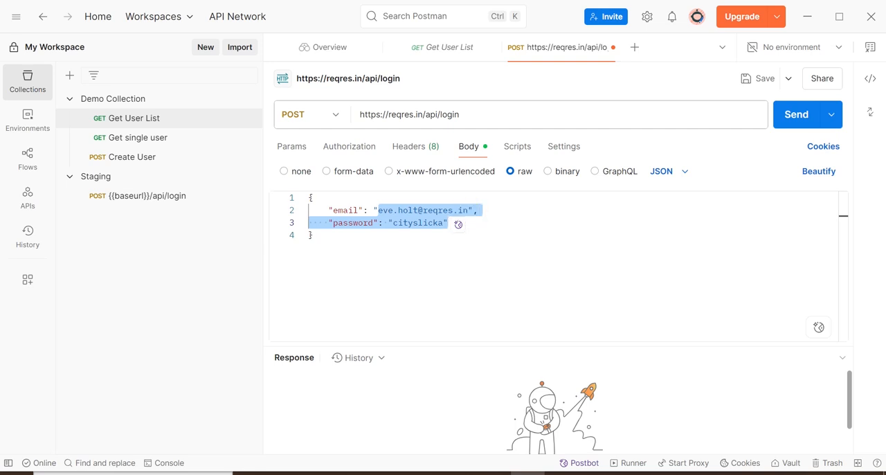
left_click(524, 211)
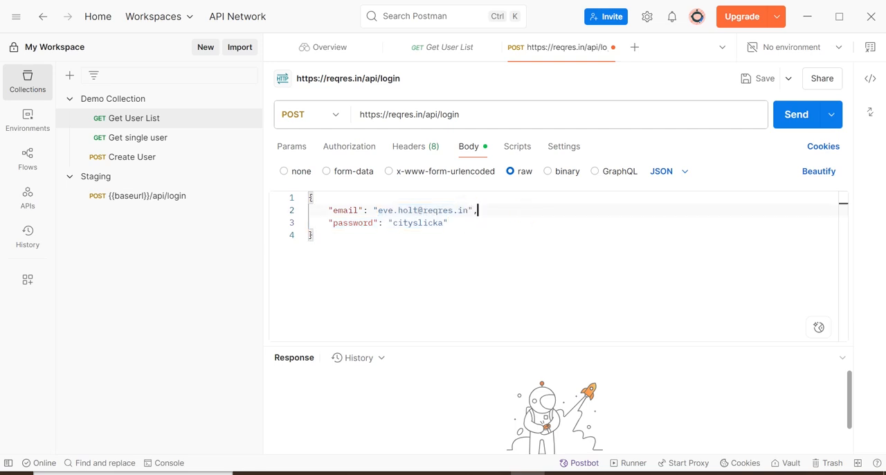
left_click_drag(378, 209, 464, 209)
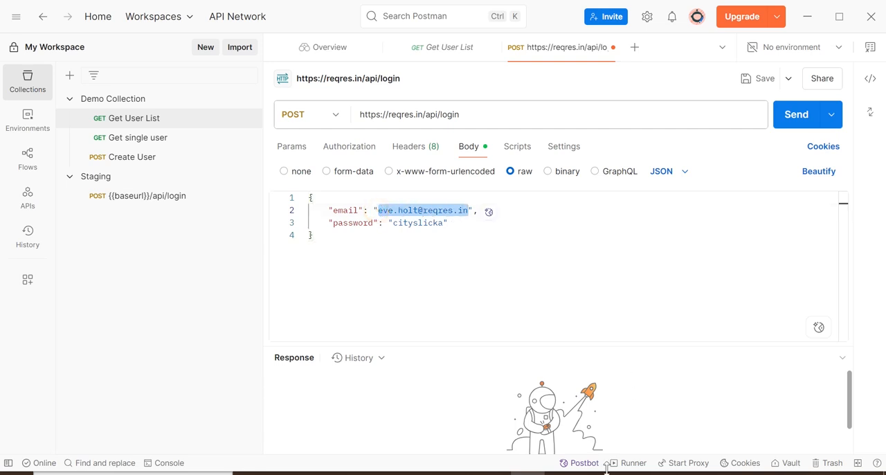
key("alt+Tab")
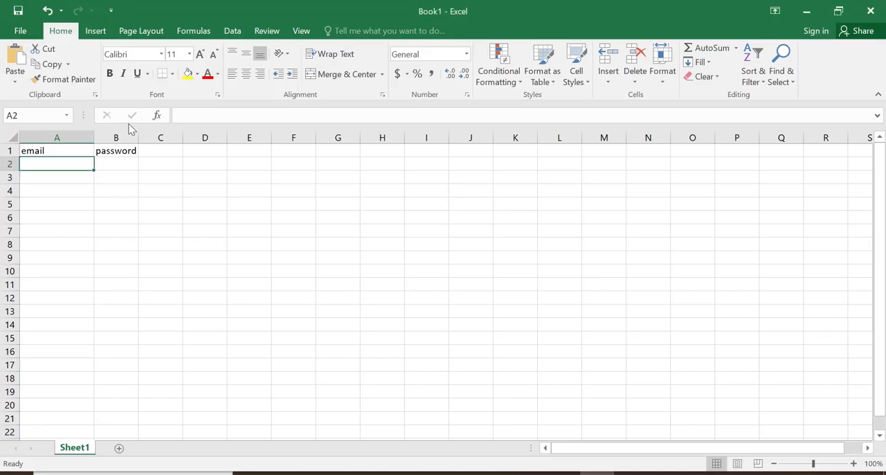
left_click(39, 165)
type("eve.holt@reqres.in")
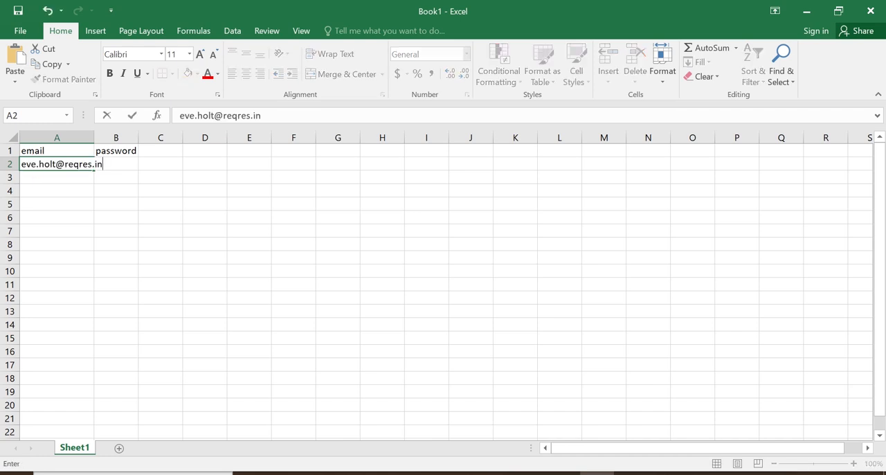
left_click(167, 204)
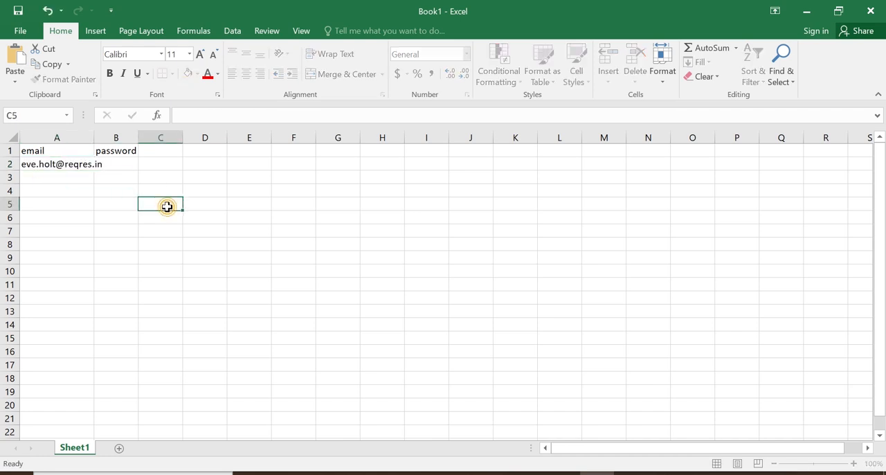
left_click(96, 149)
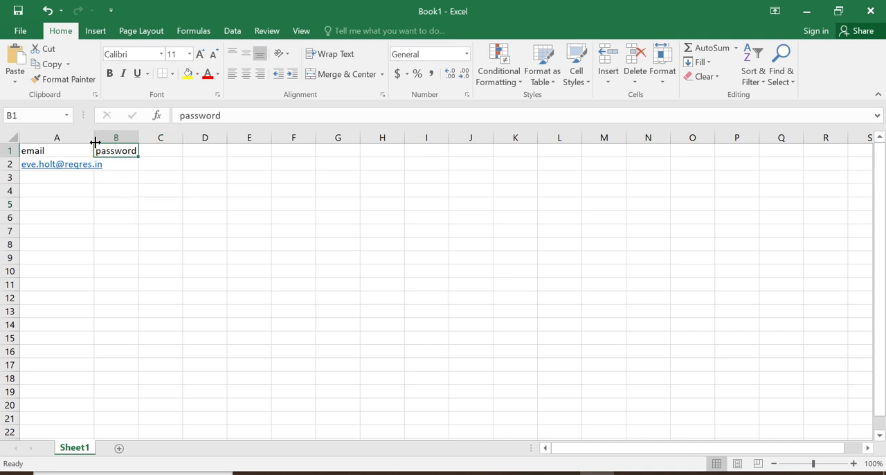
left_click_drag(95, 140, 113, 140)
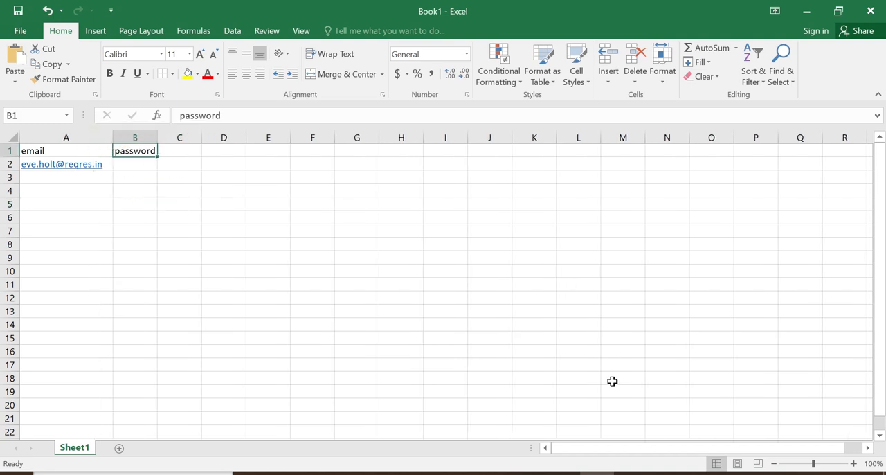
- Copy the password value from the Postman request body into cell B2 of the Excel sheet
key("alt+Tab")
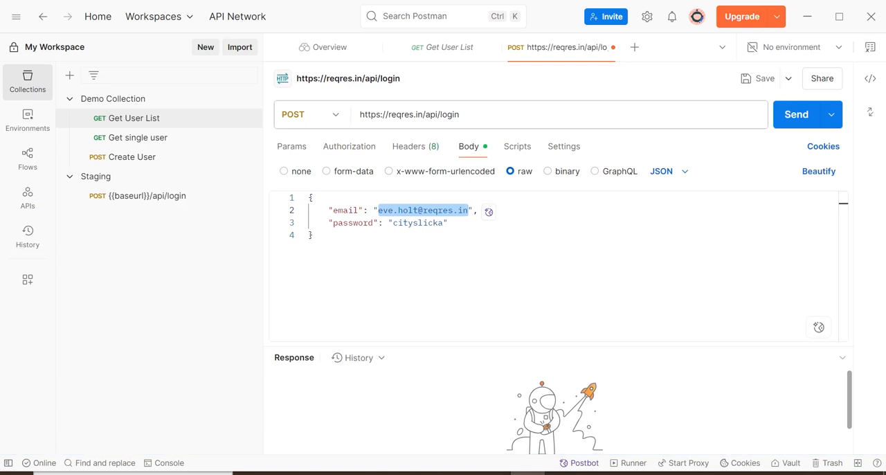
left_click_drag(392, 222, 443, 222)
key("ctrl+c")
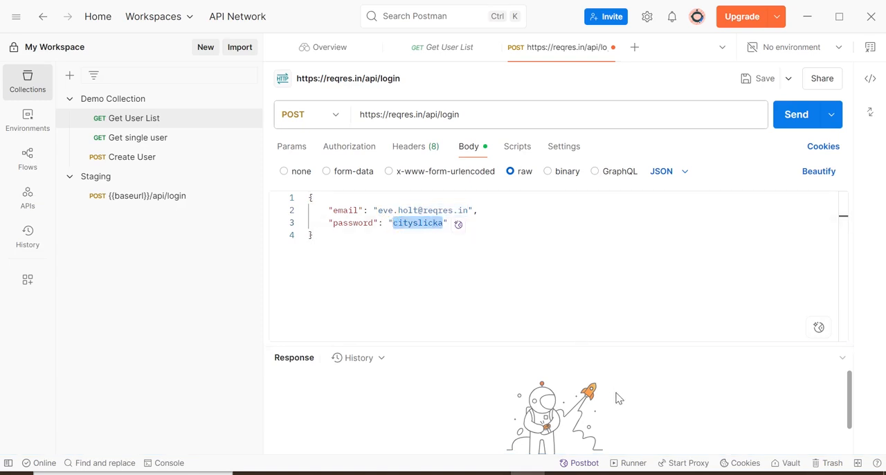
key("alt+Tab")
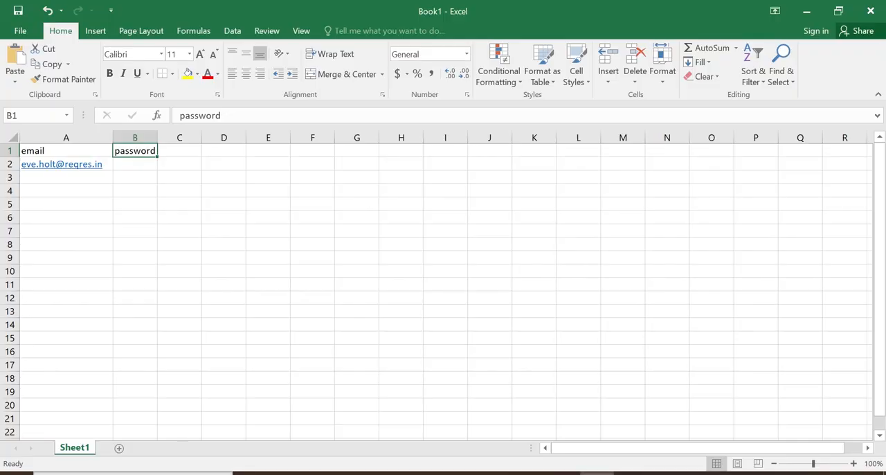
double_click(151, 164)
key("ctrl+v")
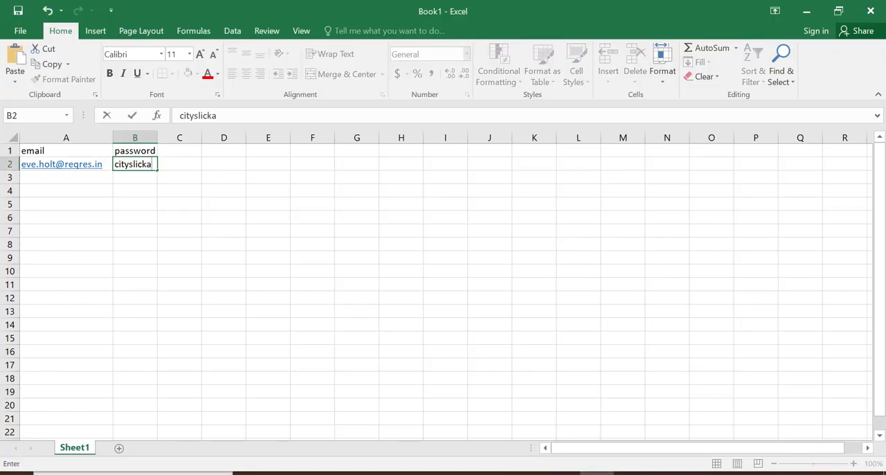
left_click(236, 182)
- Save the workbook in the Pictures folder as data in CSV (Comma delimited) format, keeping that format
left_click(23, 32)
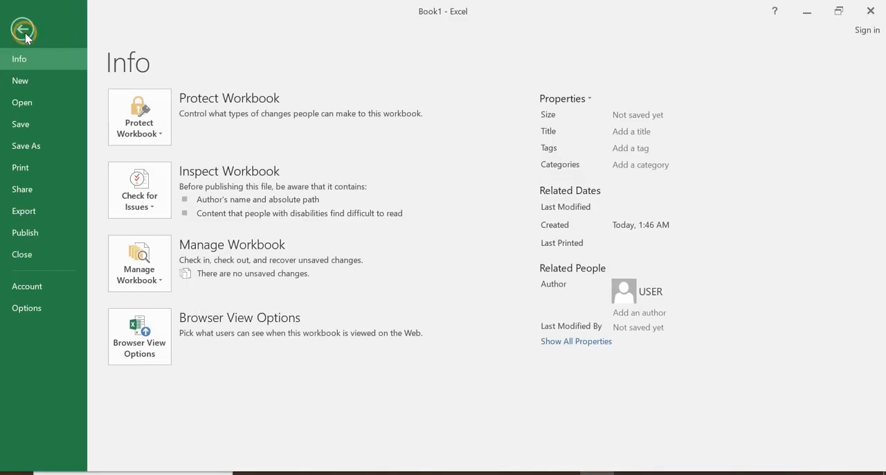
left_click(23, 123)
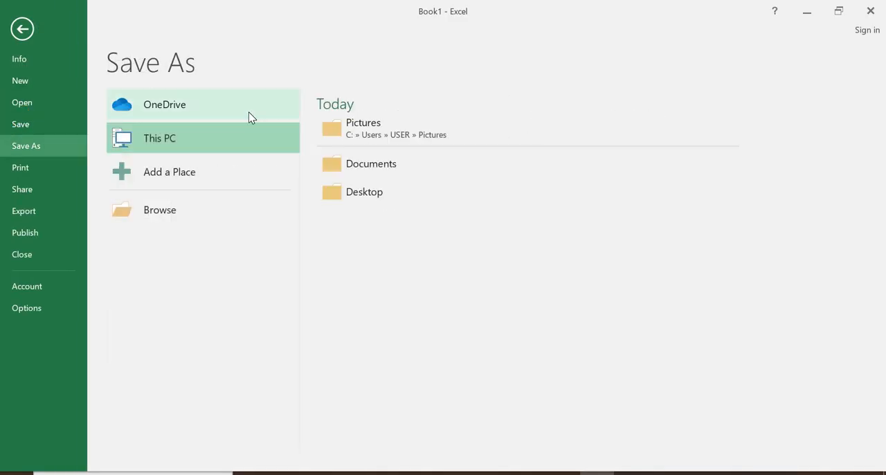
left_click(398, 135)
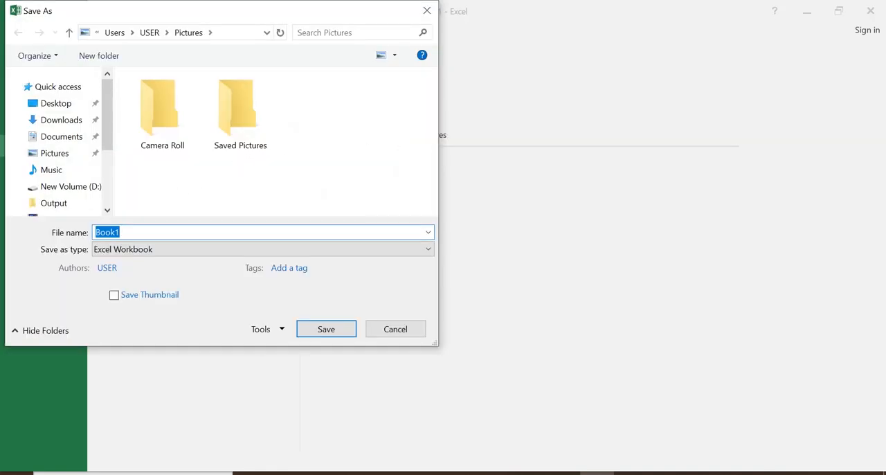
type("data")
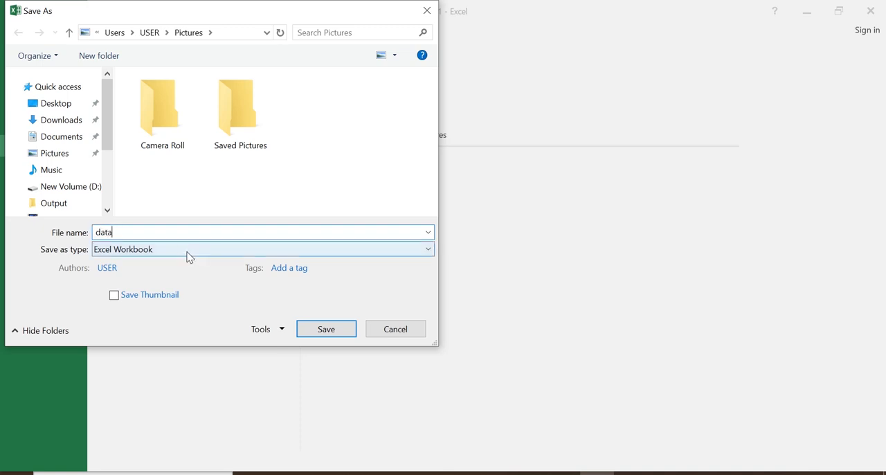
left_click(185, 257)
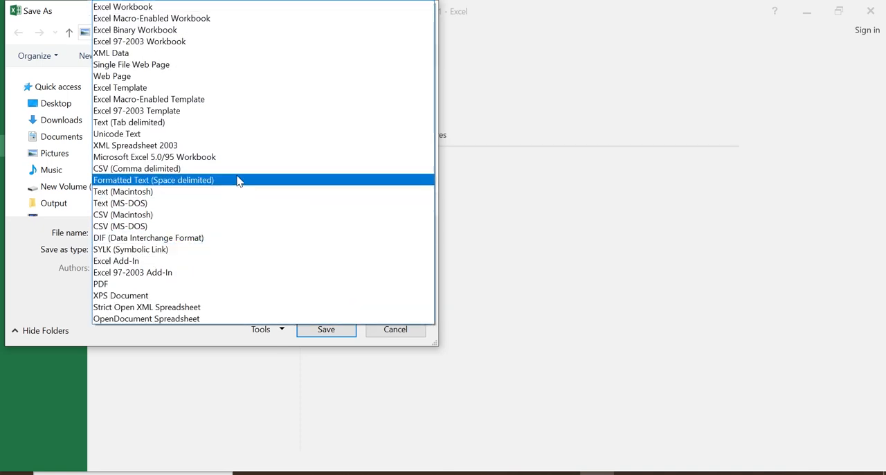
left_click(154, 173)
left_click(327, 311)
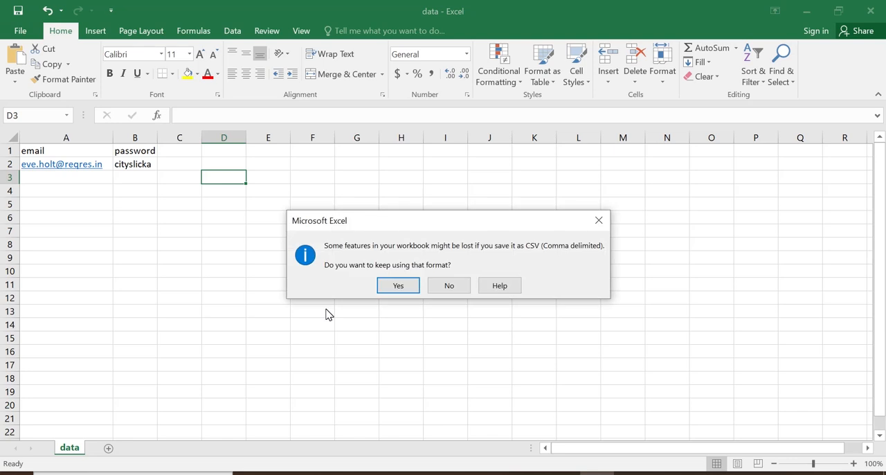
left_click(386, 284)
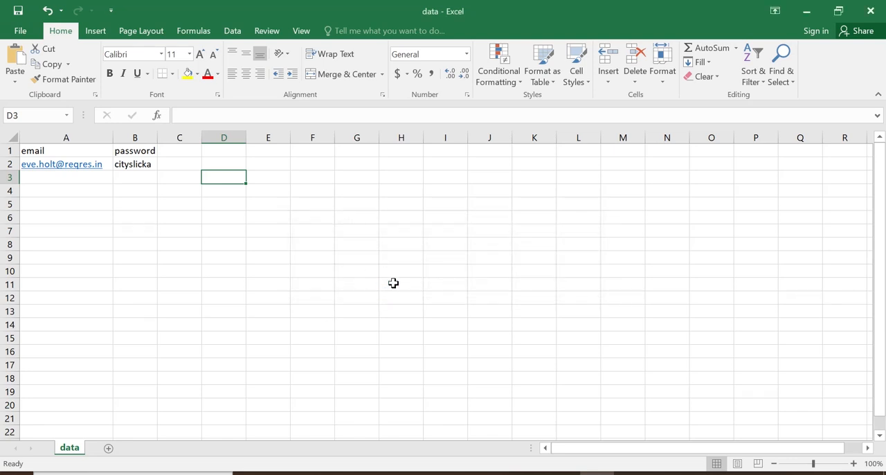
- In the Postman request body, replace the email value with the variable {{email}}, matching the sheet's header
left_click(44, 151)
left_click(129, 150)
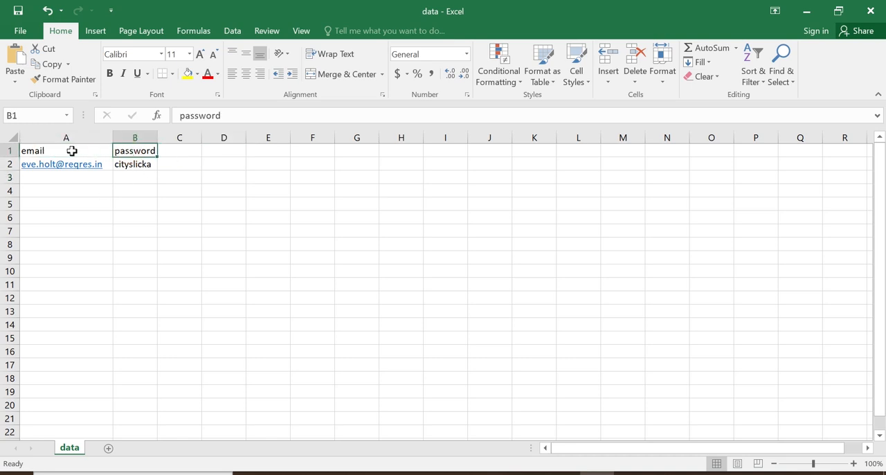
left_click(125, 151)
left_click(528, 472)
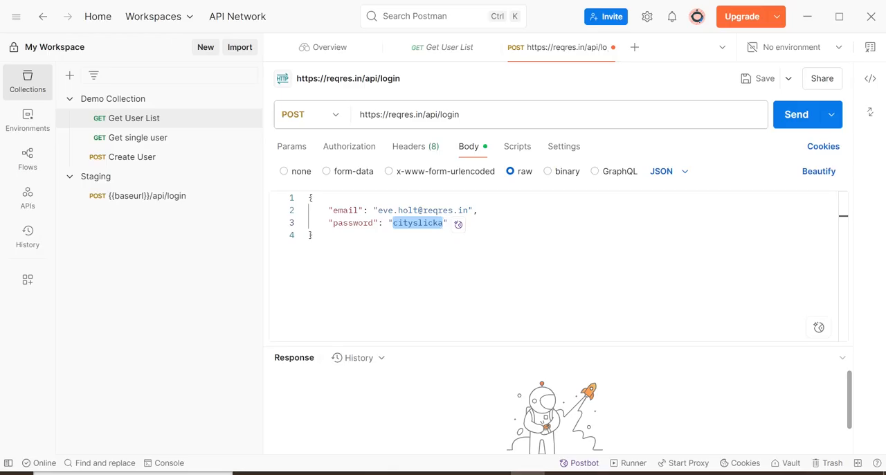
left_click_drag(378, 210, 469, 209)
key("BackSpace")
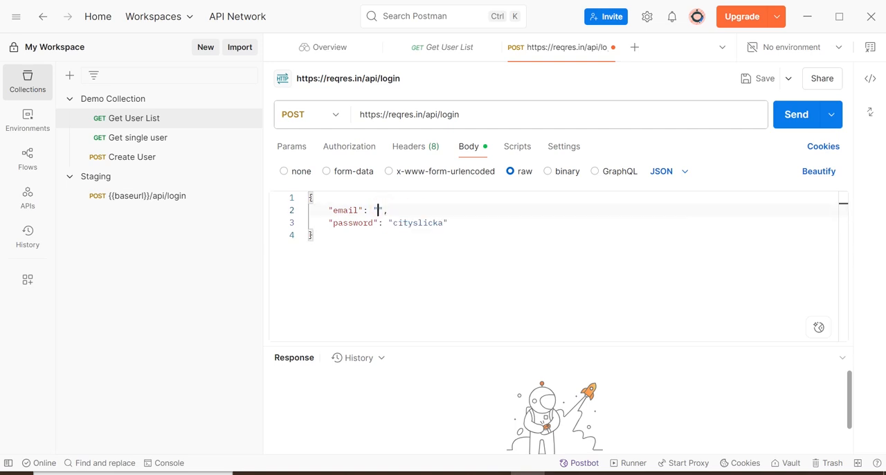
type("{{")
type("email")
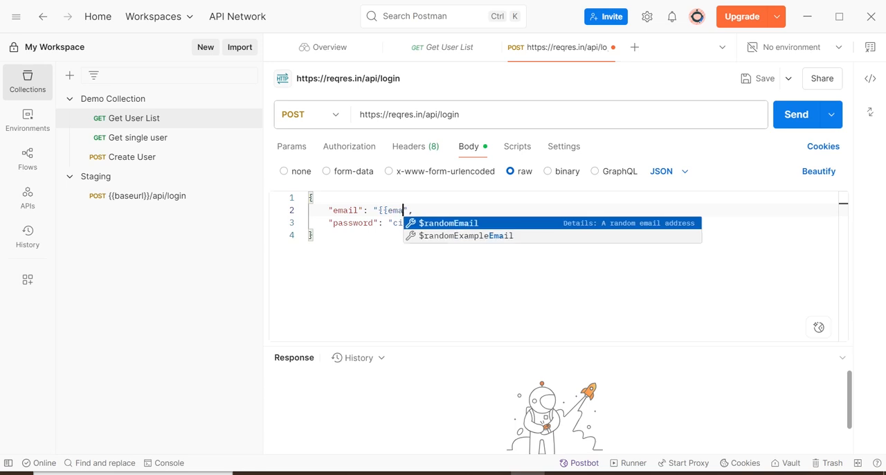
type("}}")
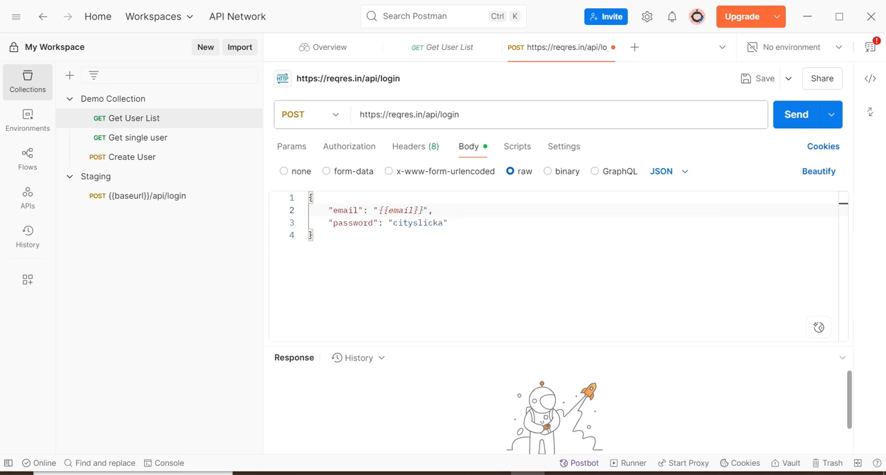
- Replace the password value in the request body with the variable {{password}}
left_click_drag(393, 222, 443, 222)
key("BackSpace")
type("{{p")
type("assword")
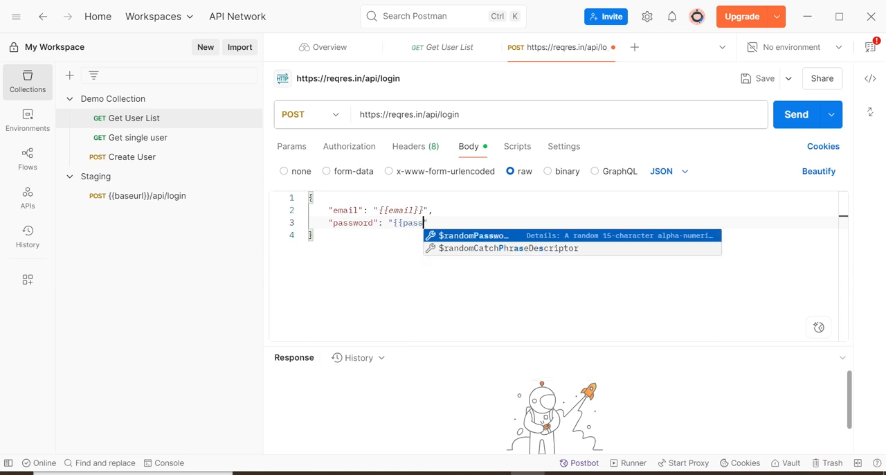
type("}}")
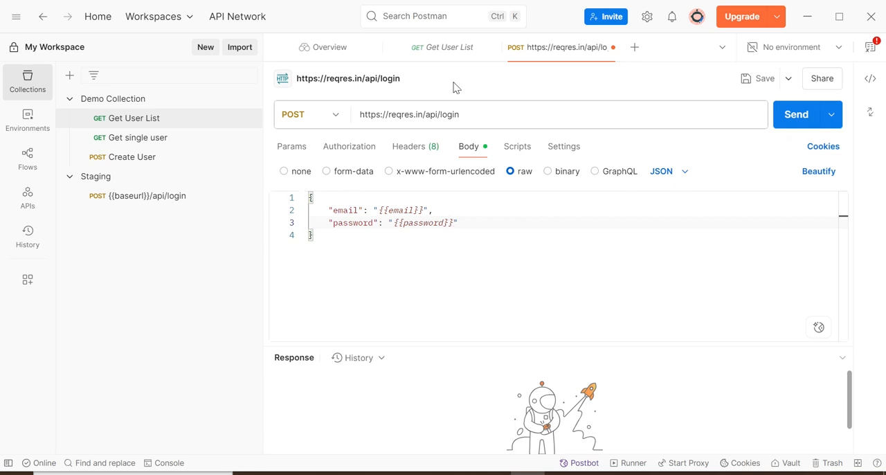
- Save the request under its existing name in a new collection named Login
left_click(744, 81)
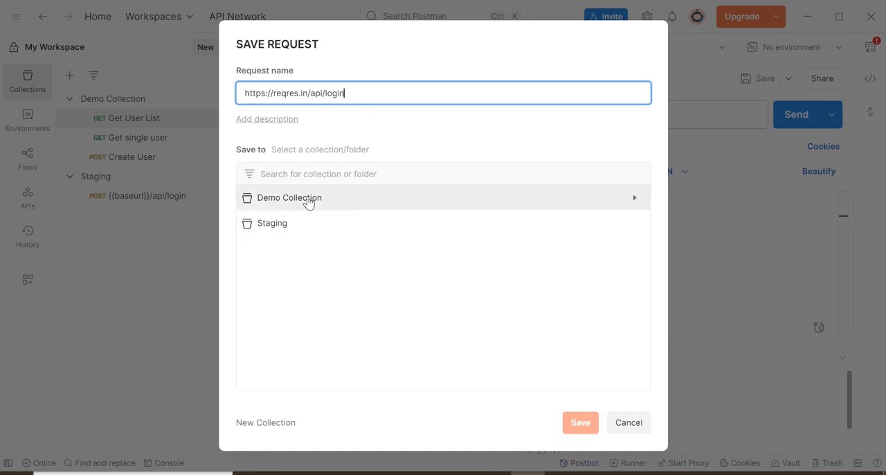
left_click(265, 423)
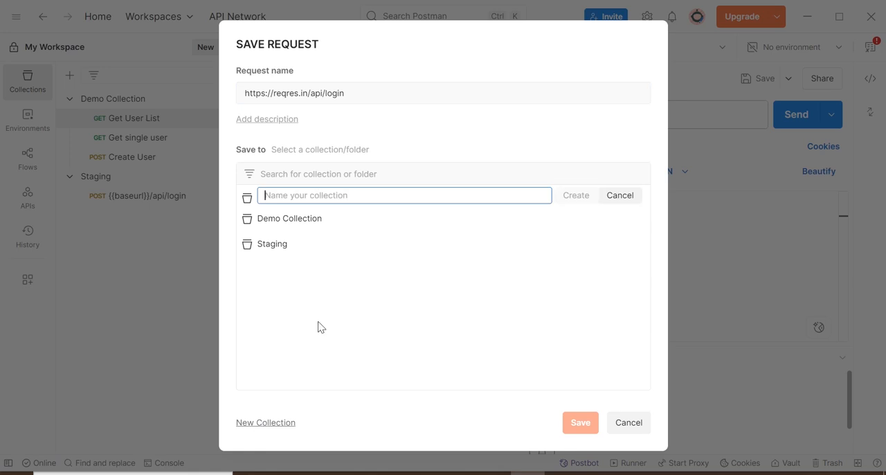
left_click(422, 194)
type("Login")
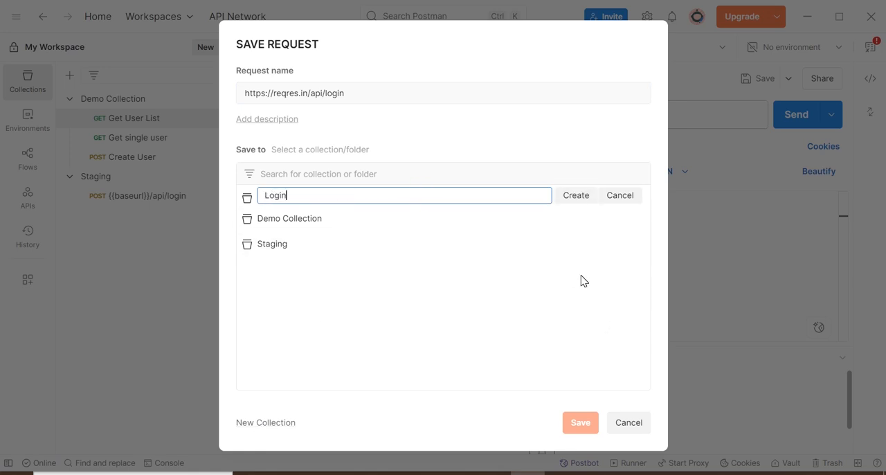
left_click(575, 196)
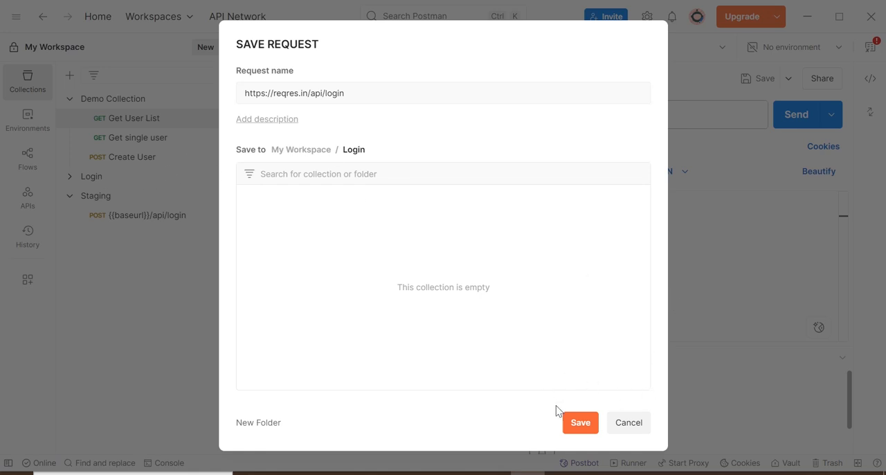
left_click(573, 423)
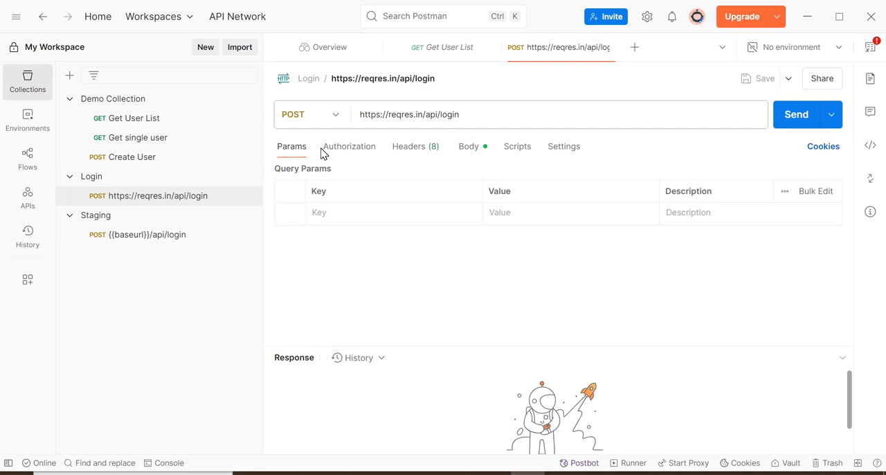
- Open the Login collection in the collection runner, keeping 1 iteration and a 0 ms delay
mouse_move(218, 178)
left_click(247, 178)
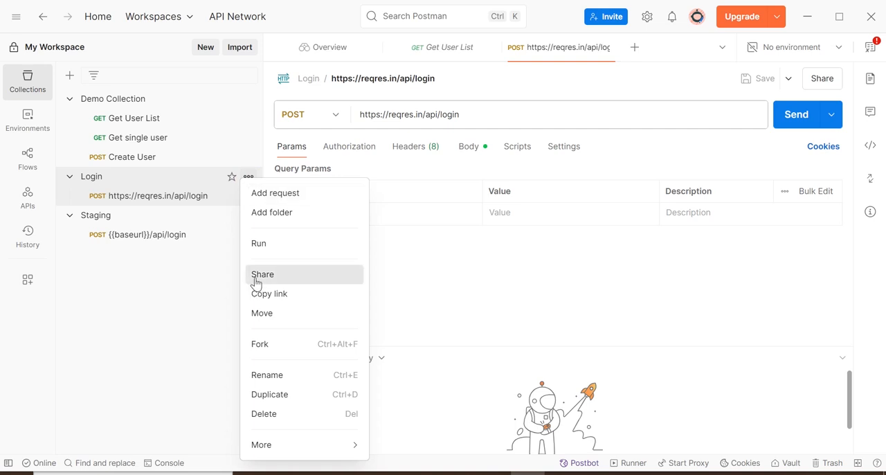
left_click(271, 252)
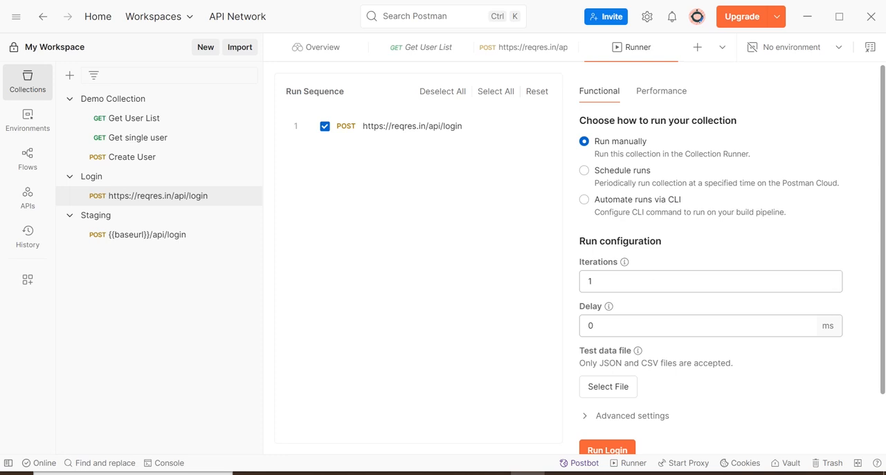
double_click(590, 281)
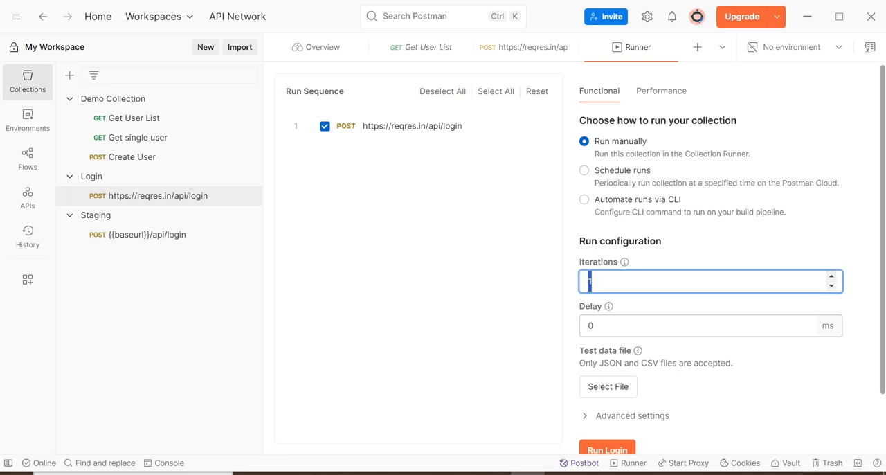
key("Tab")
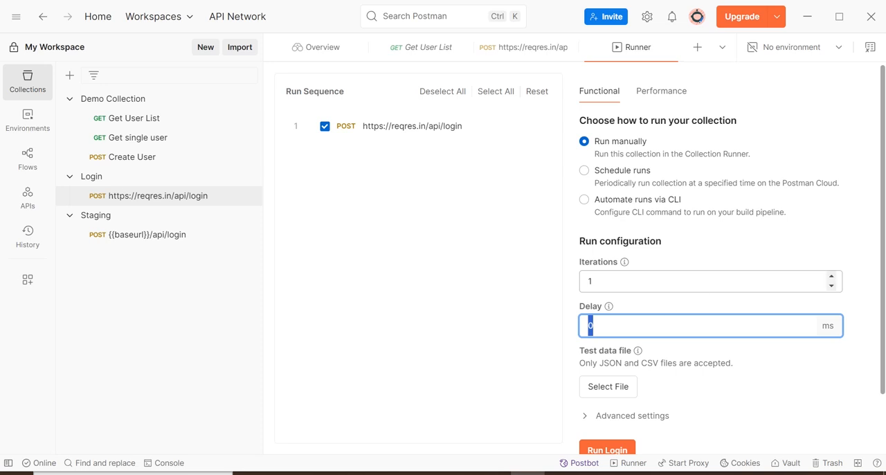
left_click(594, 326)
- Choose the data CSV file from the computer's Pictures folder as the run's test data file
left_click(625, 392)
scroll(625, 392, "down", 2)
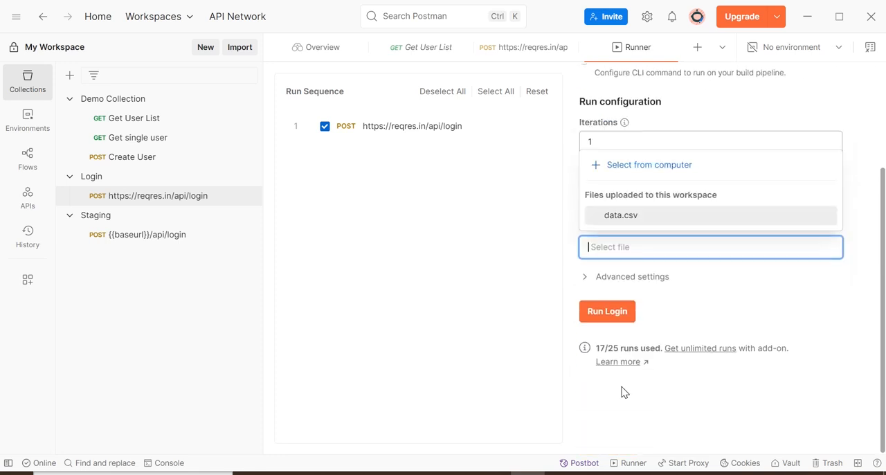
left_click(646, 169)
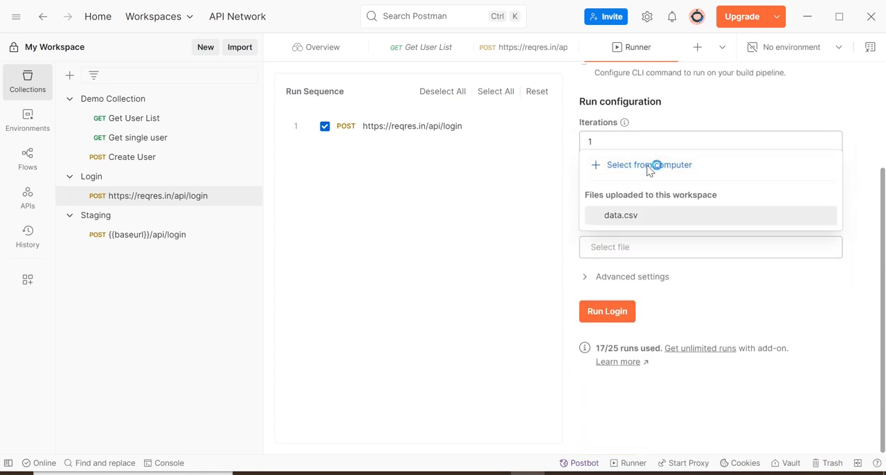
left_click(327, 123)
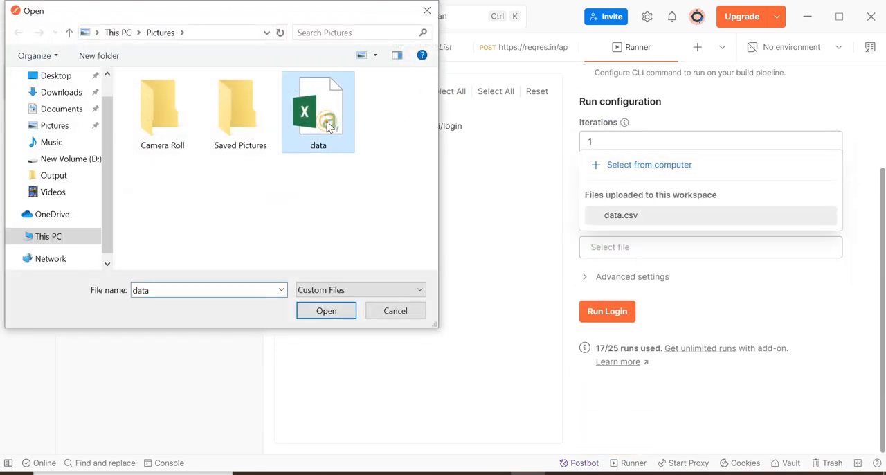
left_click(326, 310)
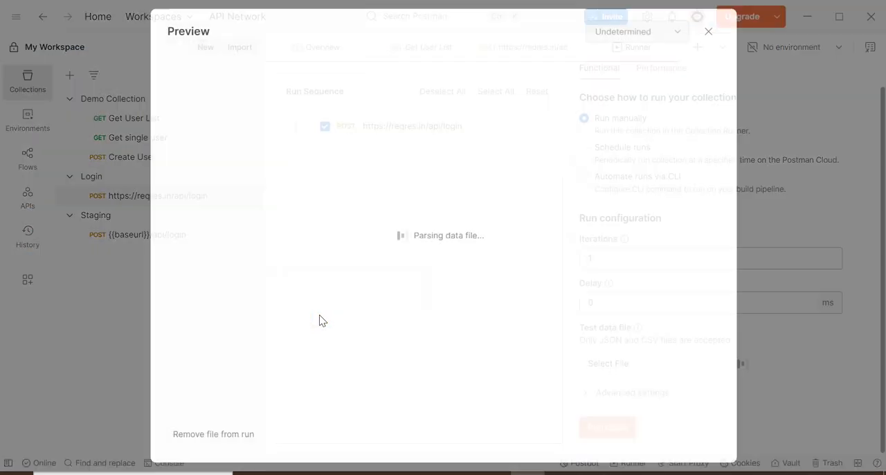
- Check the email and password values in the data.csv preview and upload the file to the workspace
left_click(225, 117)
left_click_drag(225, 116, 306, 117)
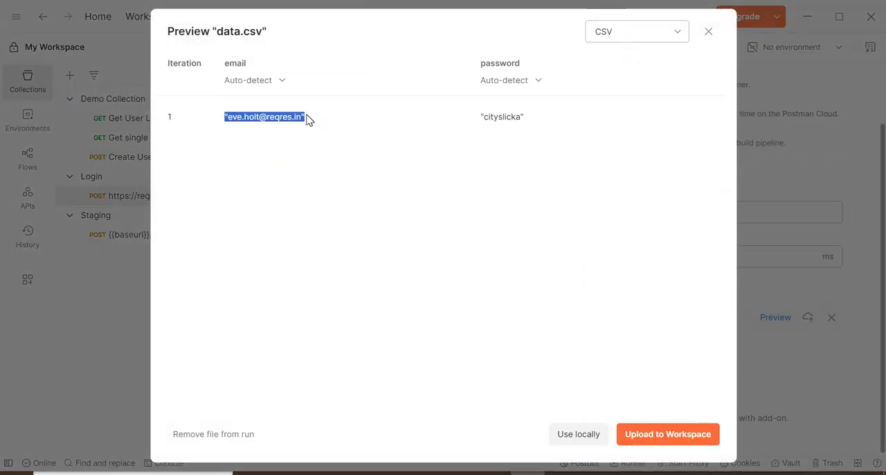
left_click(499, 117)
double_click(498, 117)
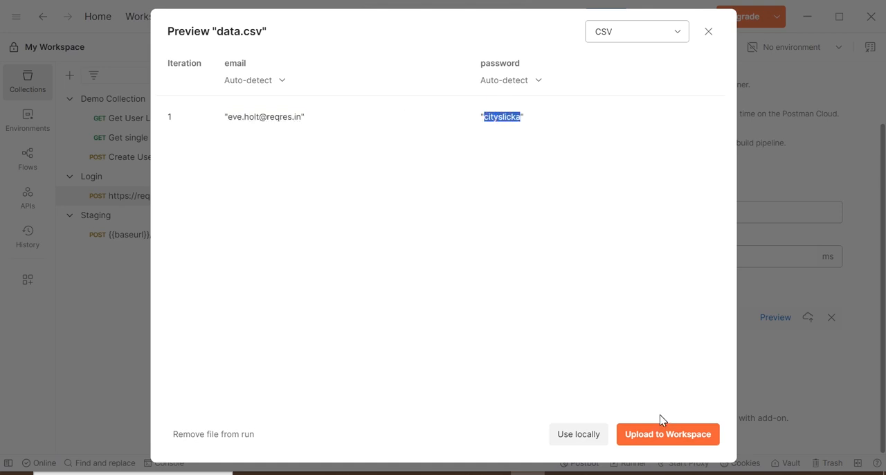
left_click(692, 436)
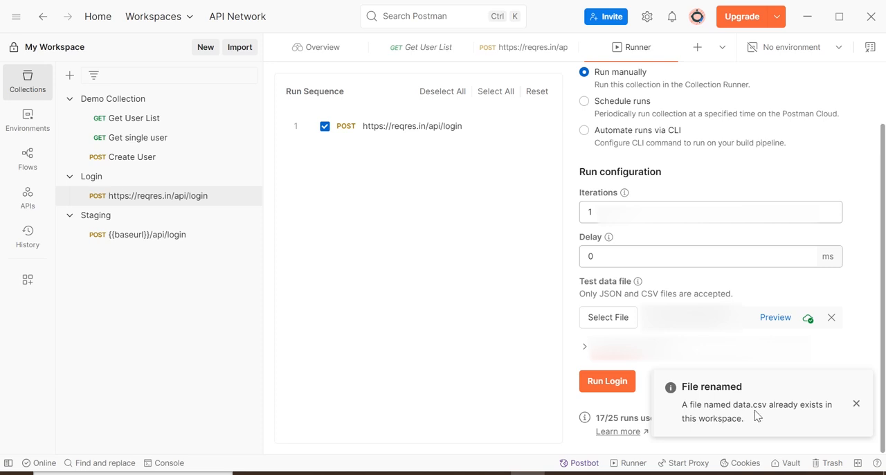
left_click(855, 404)
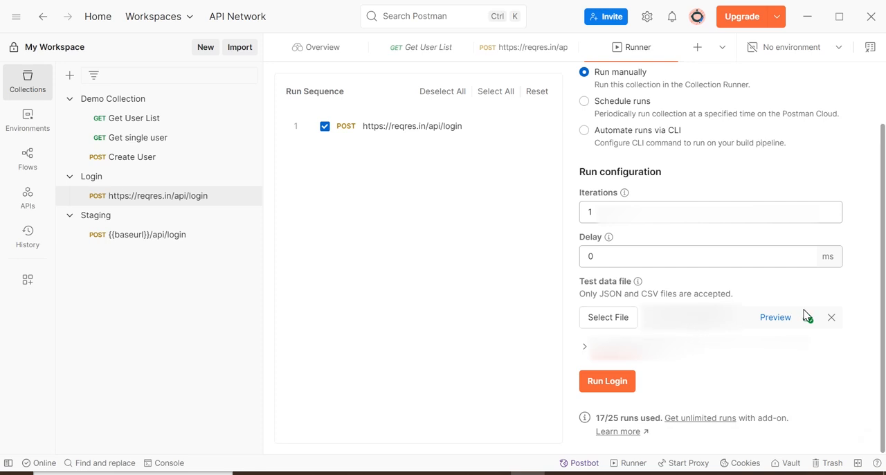
- Replace the run's test data file with the workspace's existing data.csv and run the Login collection
left_click(828, 320)
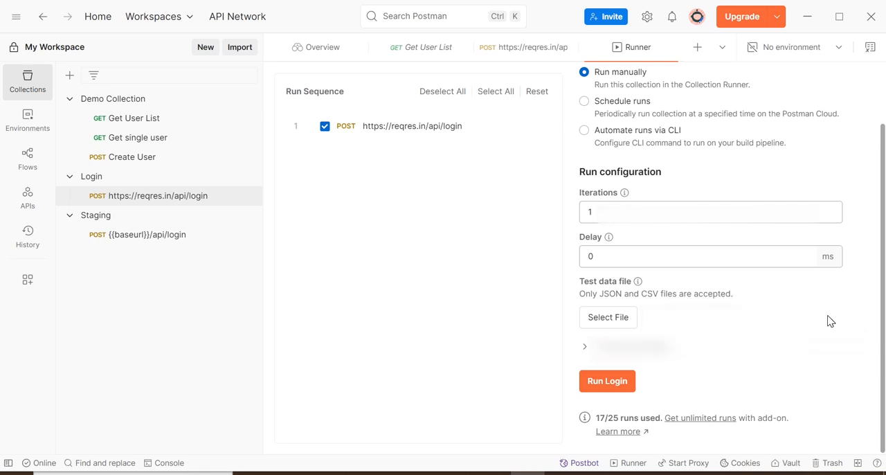
left_click(615, 317)
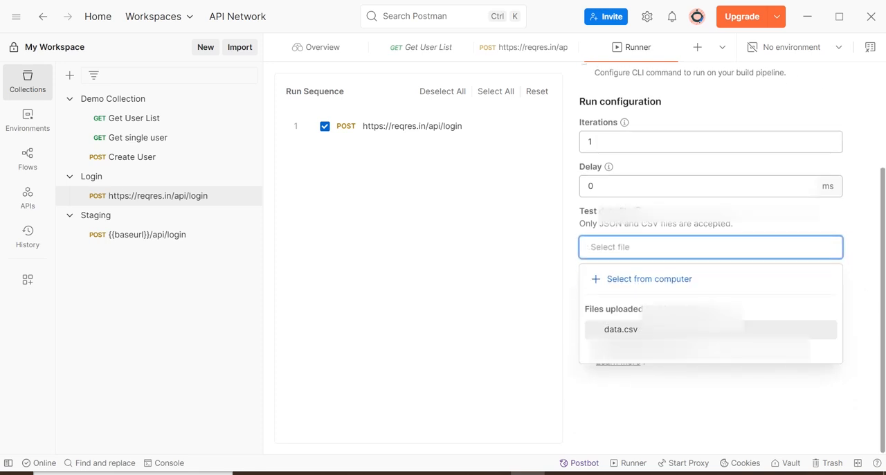
left_click(621, 331)
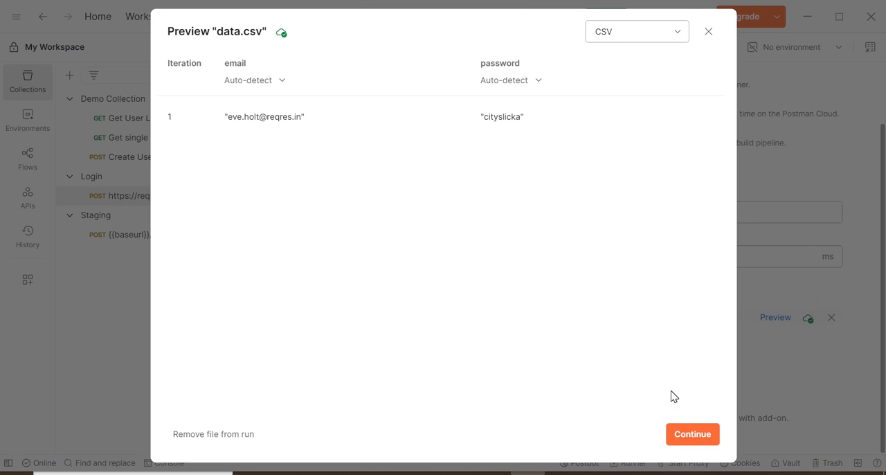
left_click(689, 435)
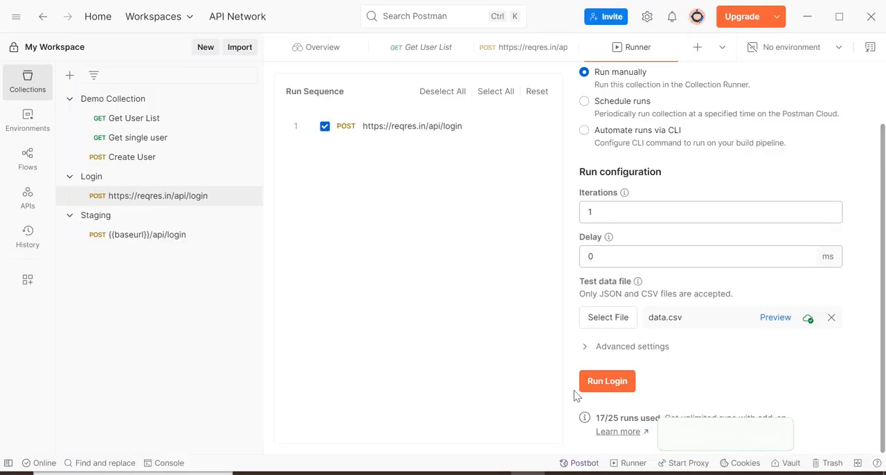
left_click(611, 386)
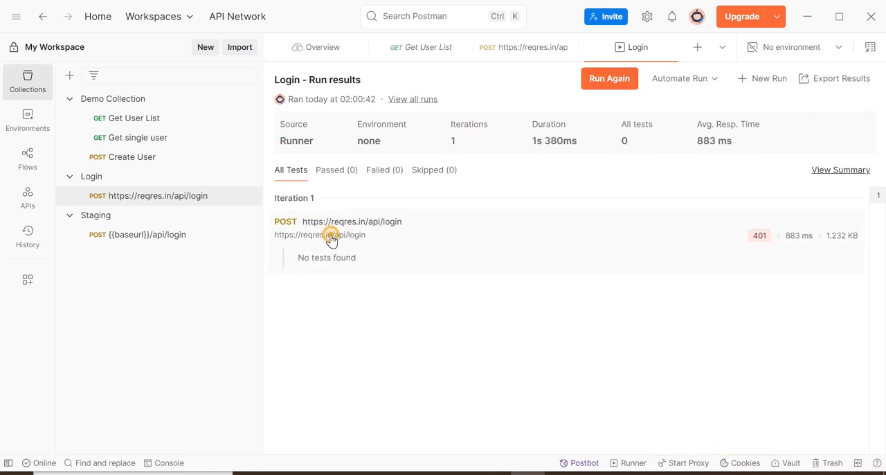
- Open the login request's response in the run results and load its reqres.in/signup link in a new browser tab
left_click(330, 241)
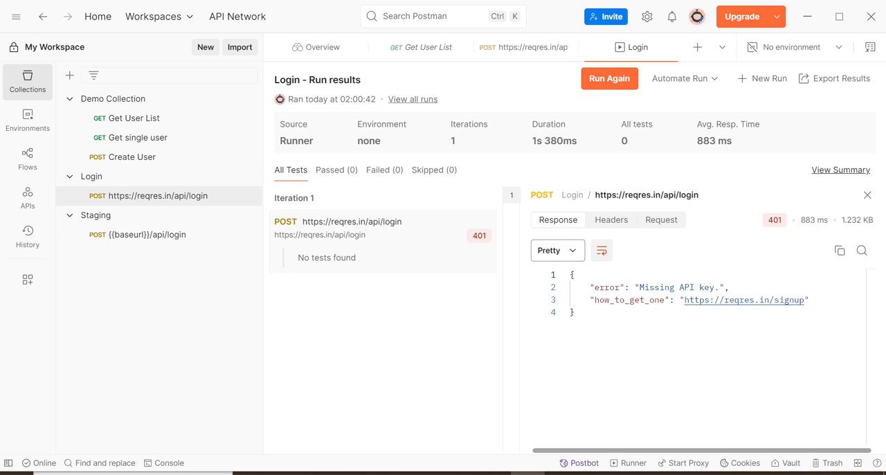
left_click_drag(685, 299, 804, 300)
key("ctrl+c")
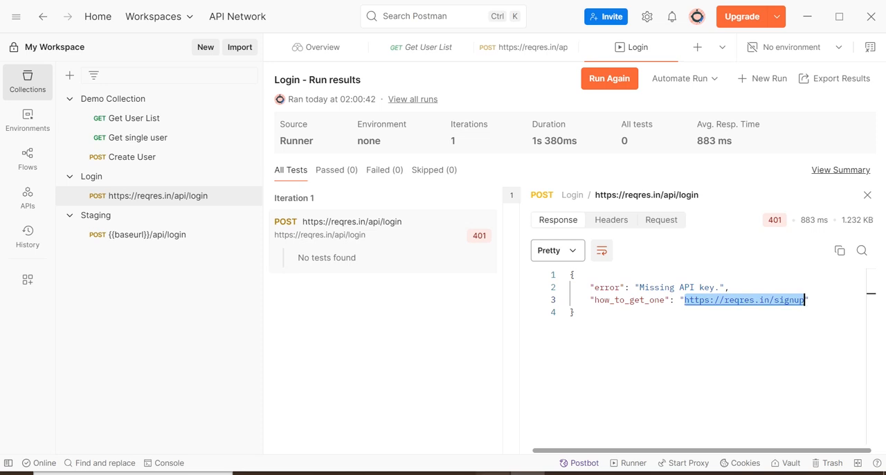
key("alt+Tab")
left_click(201, 14)
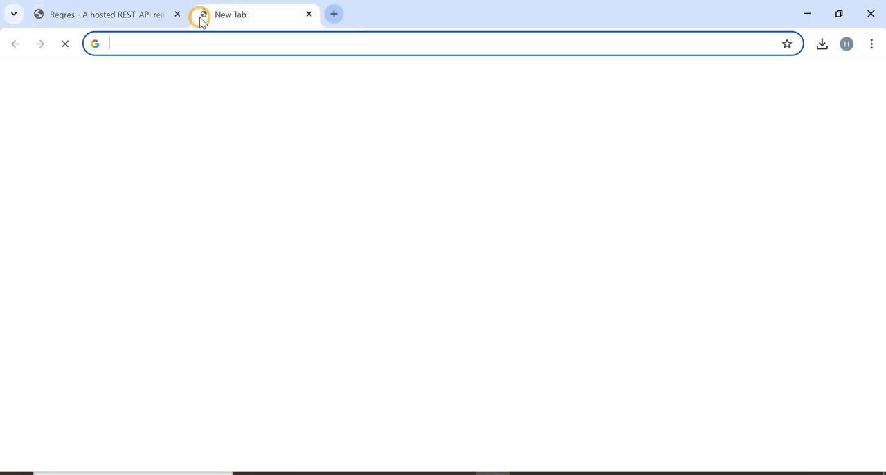
key("ctrl+v")
key("Return")
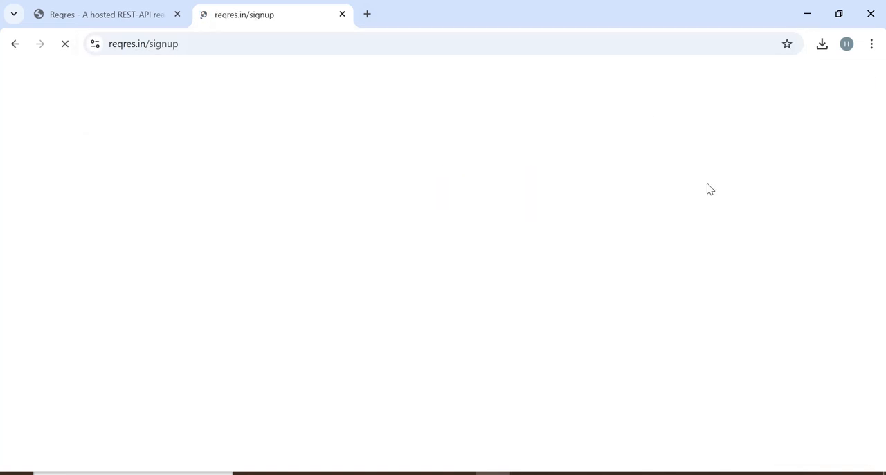
- Copy the header name x-api-key from the signup page and add it as a header key in Postman's login request
scroll(0, 212, "down", 2)
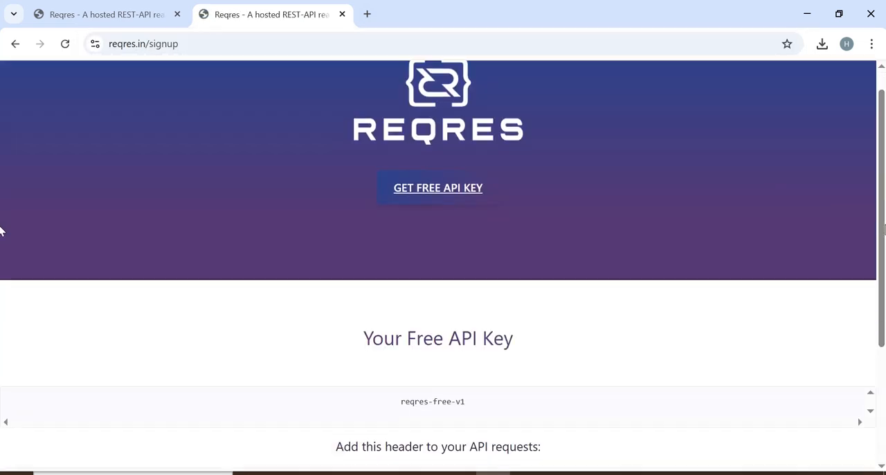
scroll(3, 265, "down", 1)
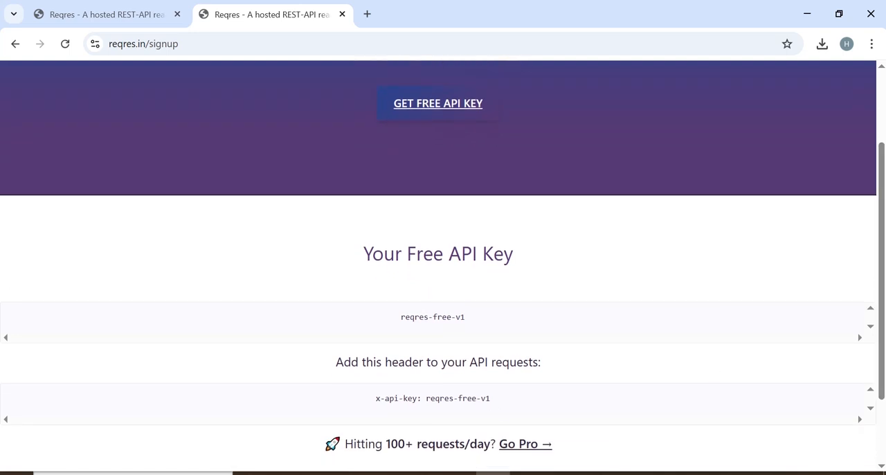
left_click_drag(375, 398, 418, 398)
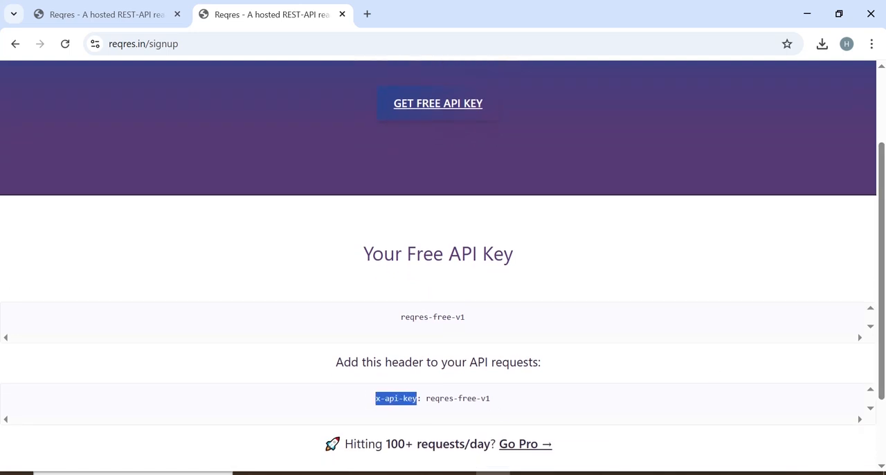
left_click(528, 472)
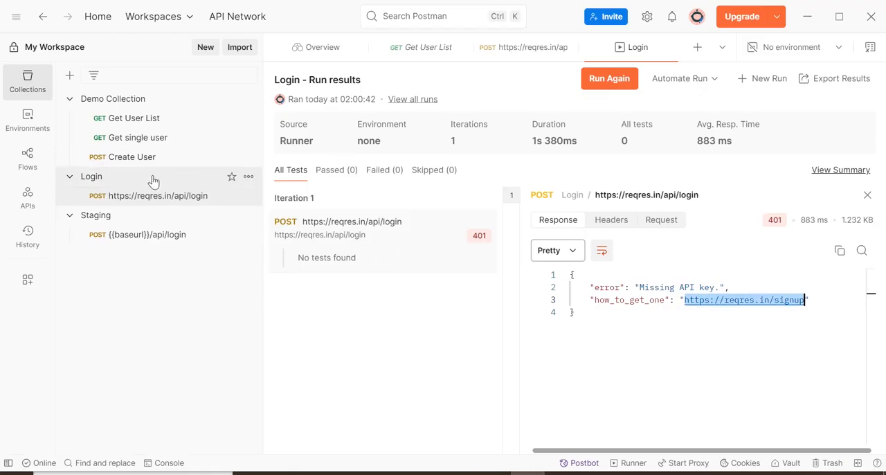
left_click(150, 200)
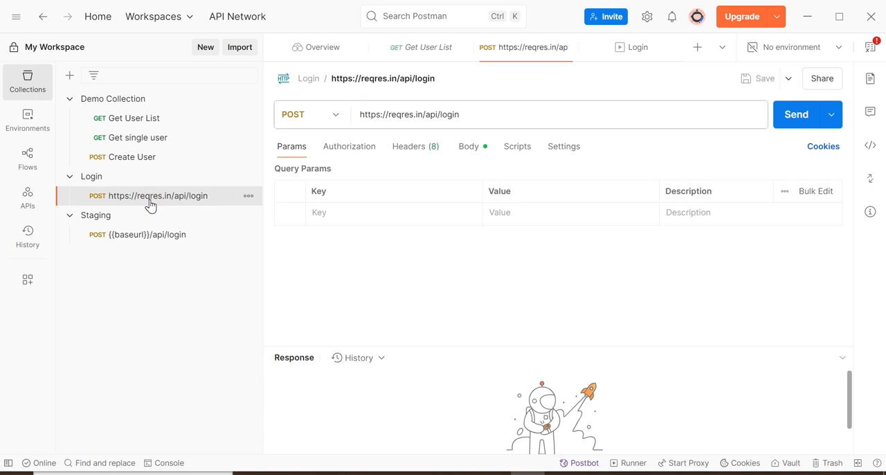
left_click(415, 148)
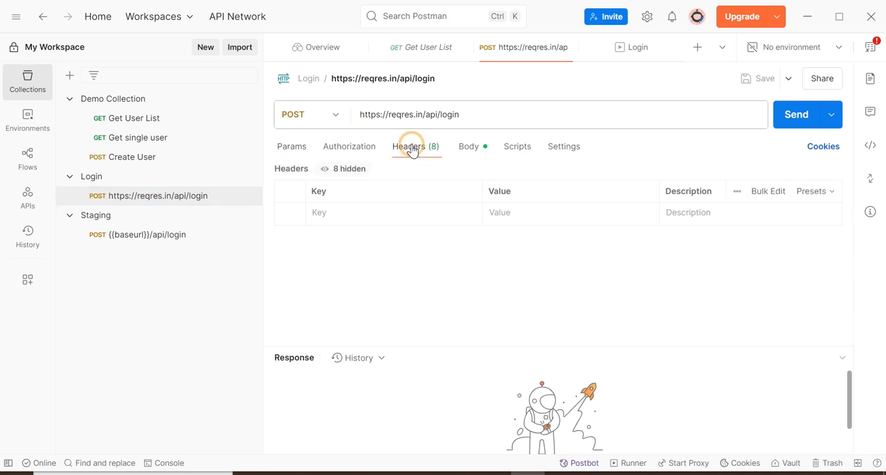
left_click(338, 215)
type("x-api-key")
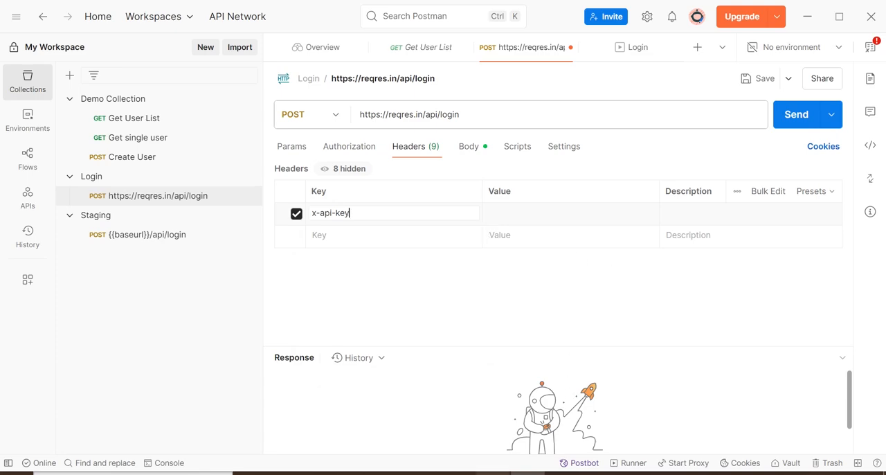
- Copy the free API key from the signup page into the x-api-key header's value in Postman and save the request
left_click(494, 473)
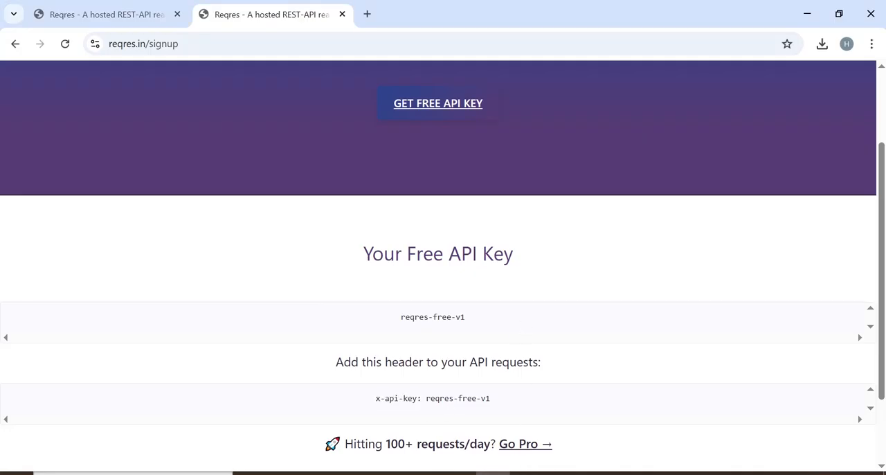
left_click_drag(424, 399, 509, 405)
key("ctrl+c")
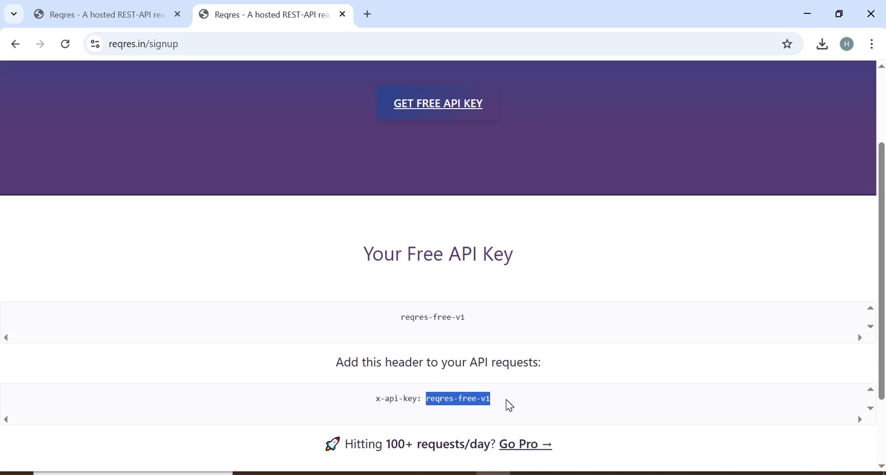
left_click(527, 473)
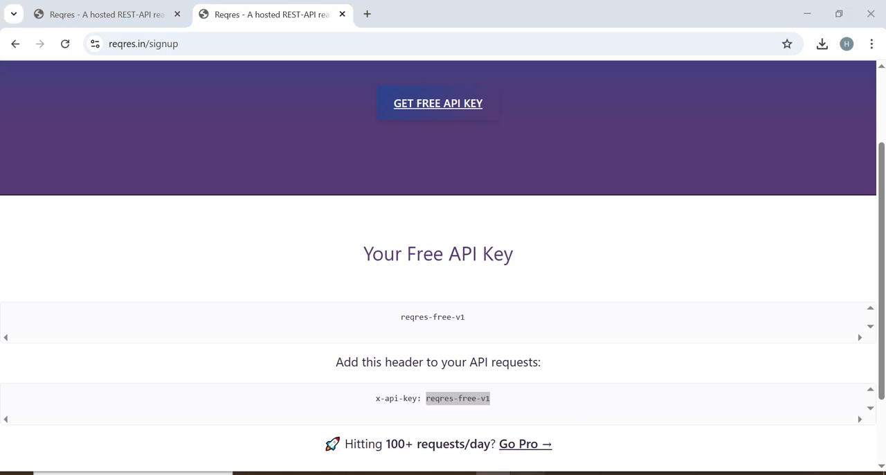
left_click(519, 217)
key("ctrl+v")
left_click(763, 81)
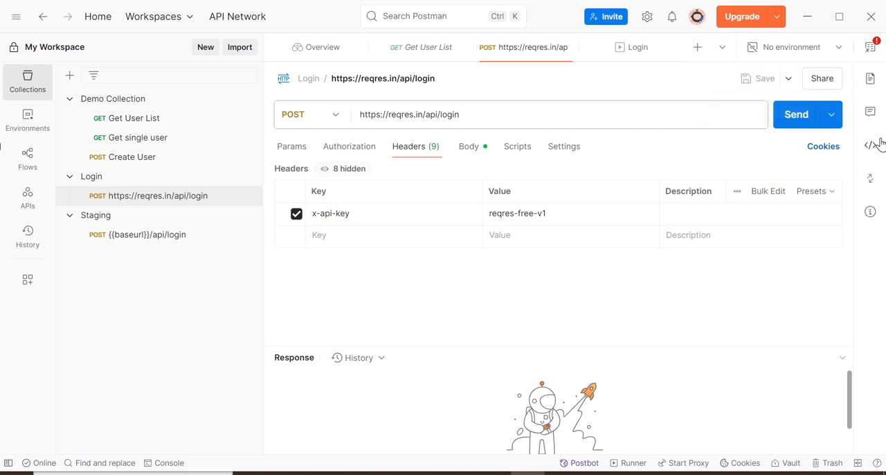
- Open a new collection runner configuration for the Login collection with the updated request
mouse_move(244, 202)
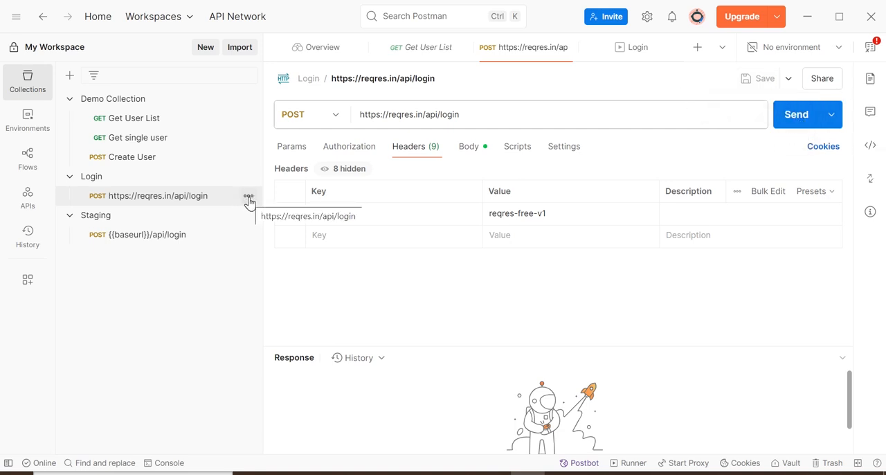
left_click(248, 177)
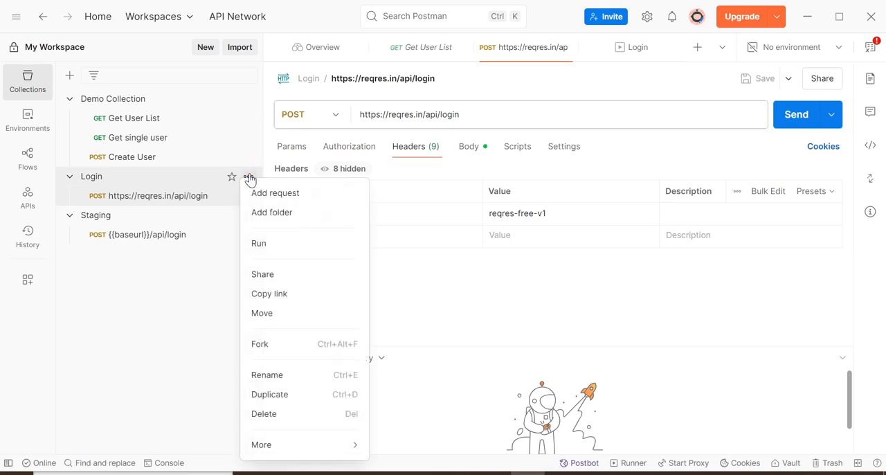
left_click(258, 243)
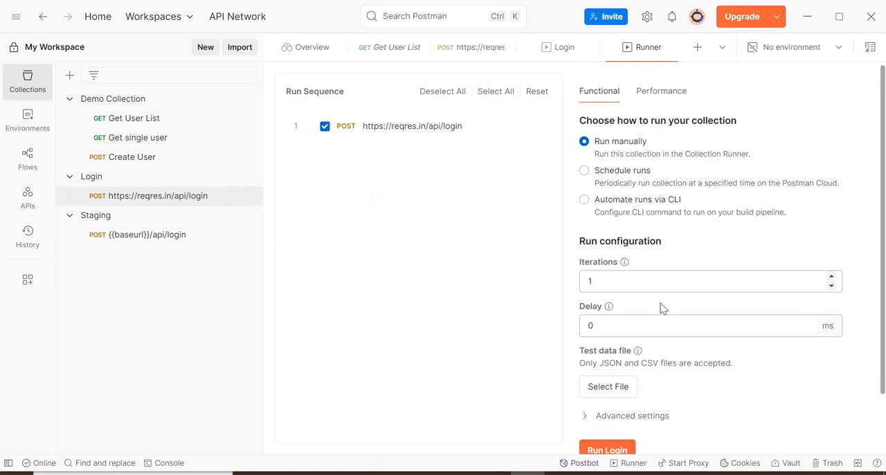
- Run the Login collection with the uploaded data.csv as test data file and inspect the token in the login request's response
left_click(620, 388)
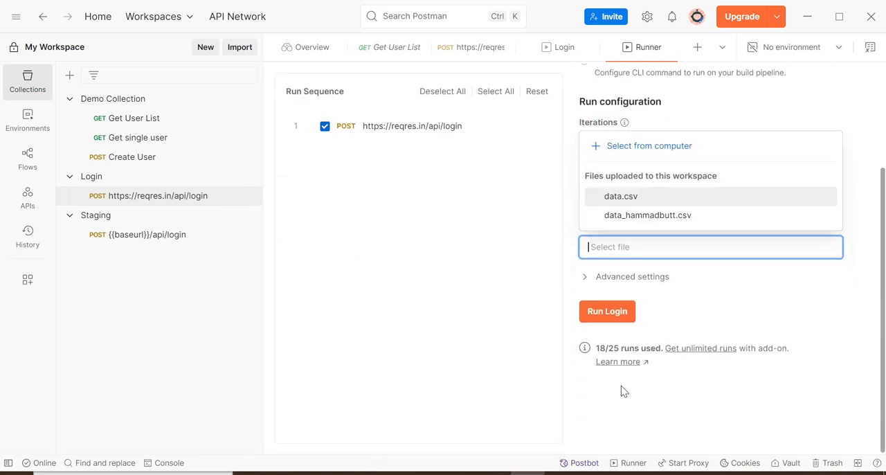
left_click(608, 196)
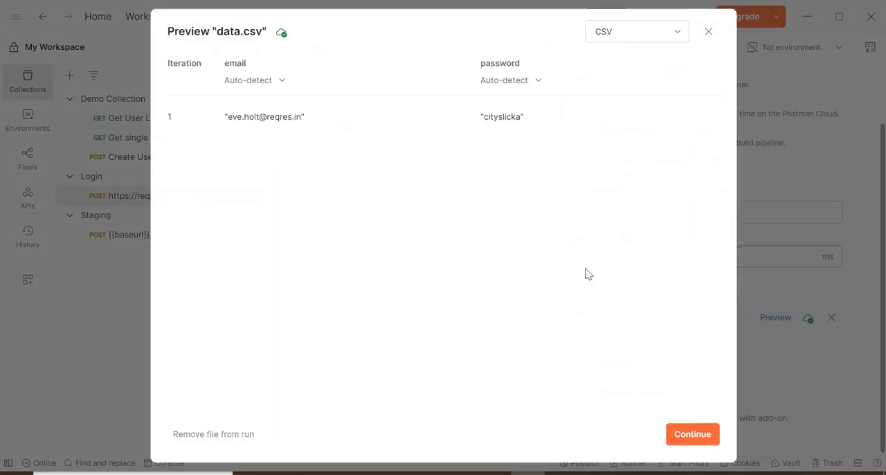
left_click(691, 439)
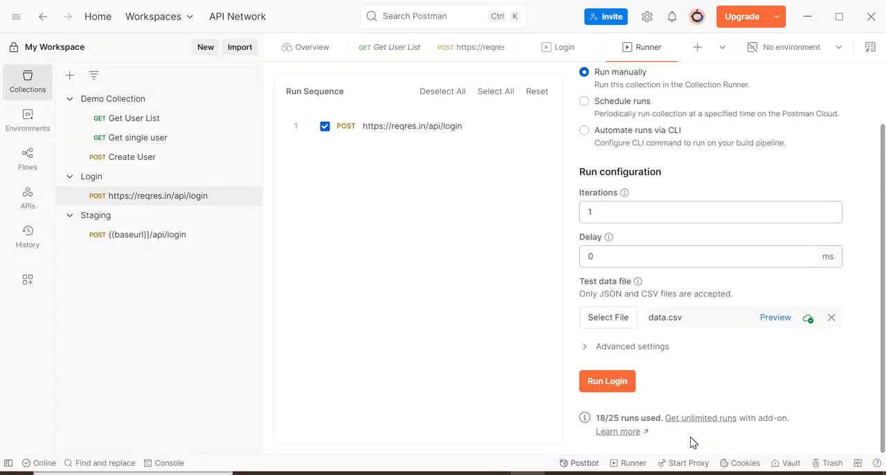
left_click(599, 383)
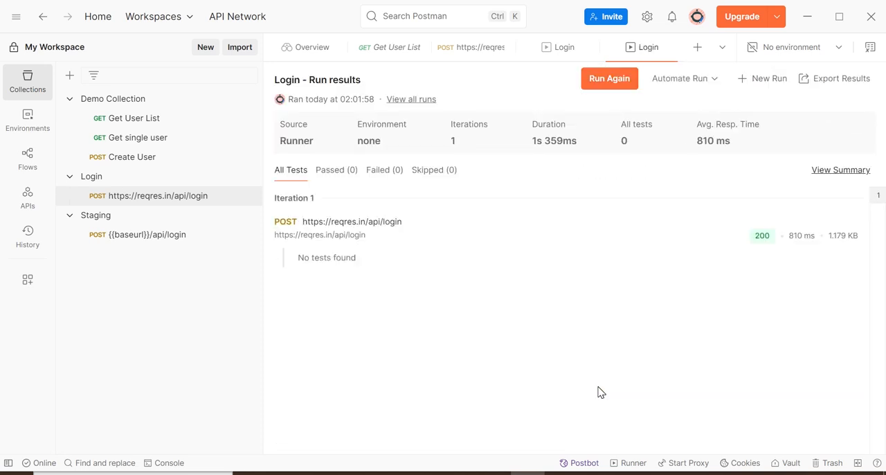
left_click(344, 237)
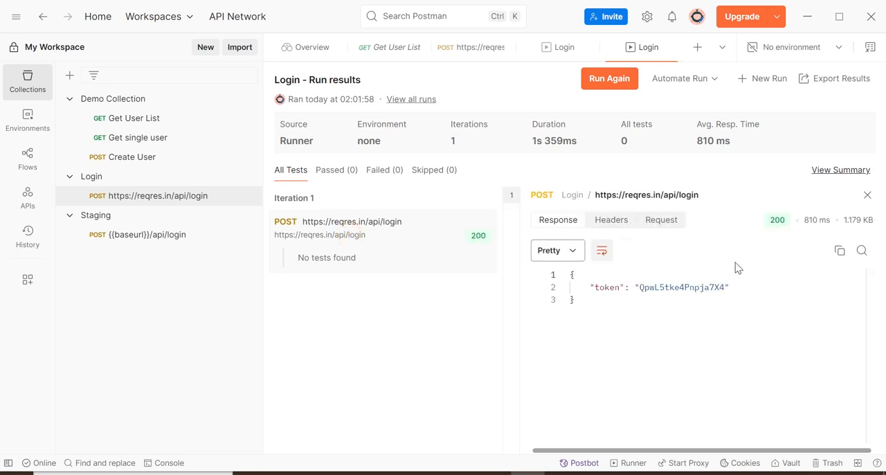
left_click_drag(599, 286, 729, 286)
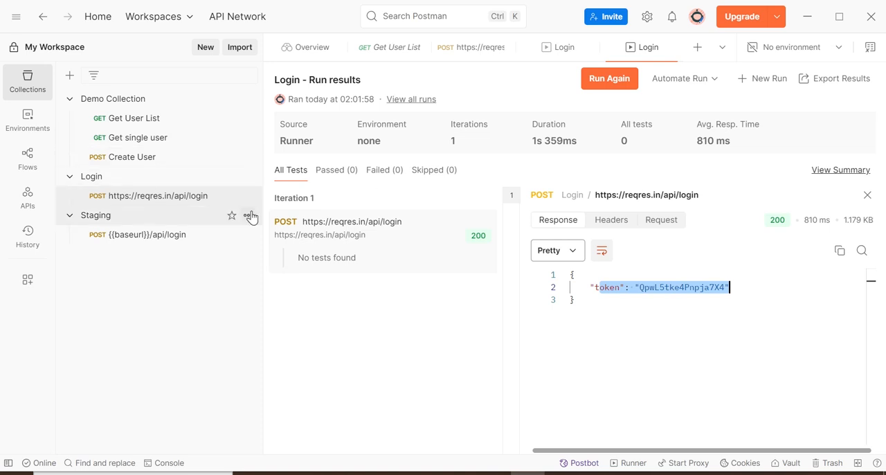
- Open the Login collection's POST request and start editing its post-response script
left_click(110, 179)
left_click(126, 194)
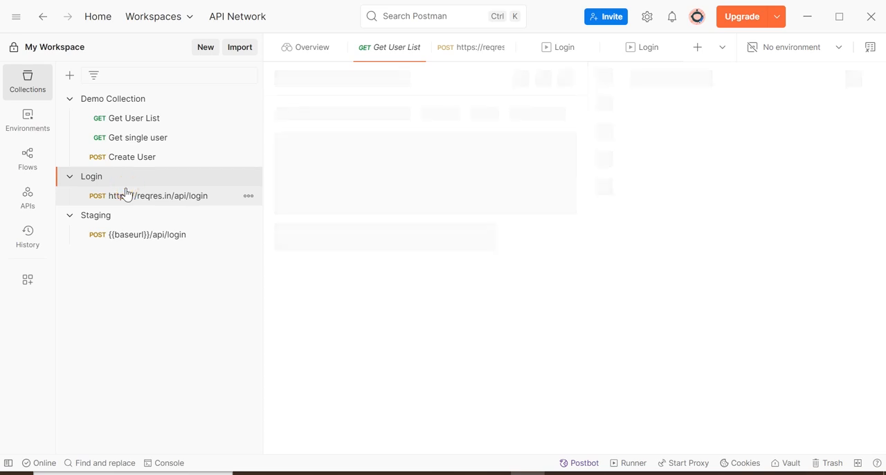
left_click(519, 148)
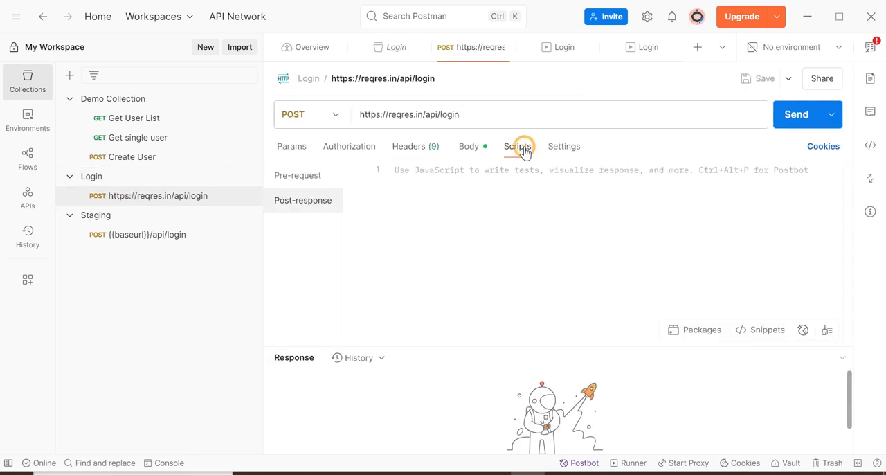
left_click(305, 202)
left_click(429, 172)
- Write a pm.test block named "Status should be 200" with an empty callback function in the post-response script
type("pm")
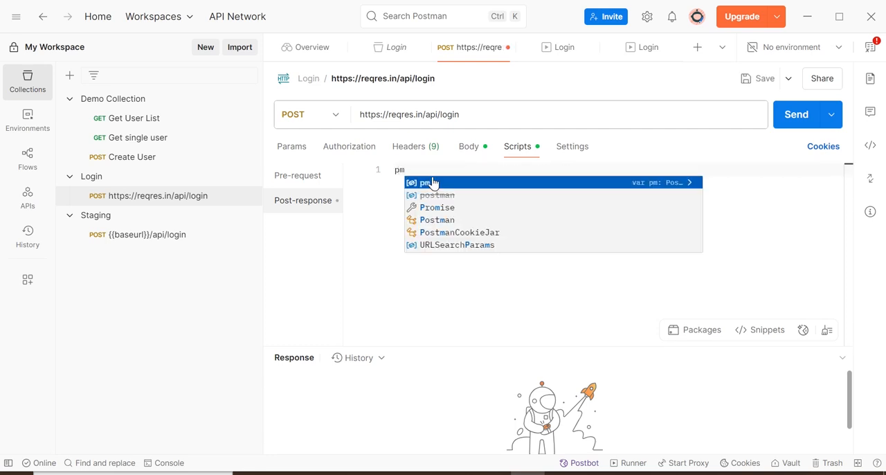
type(".te")
key("Return")
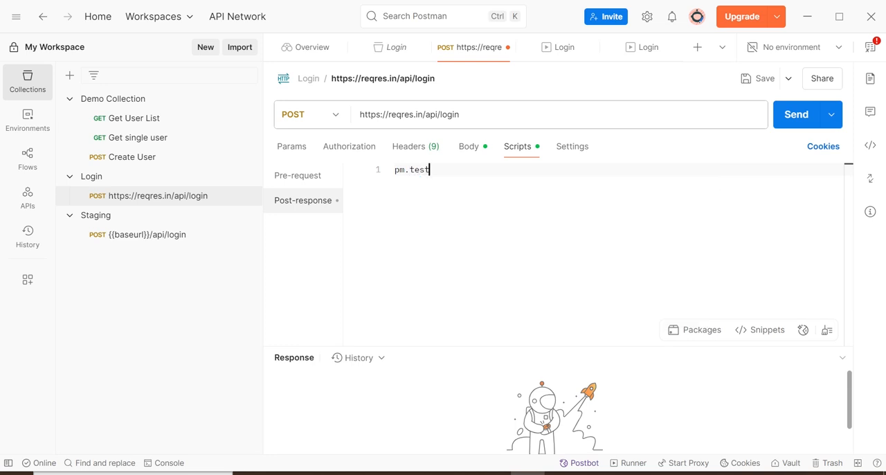
type("(\"St")
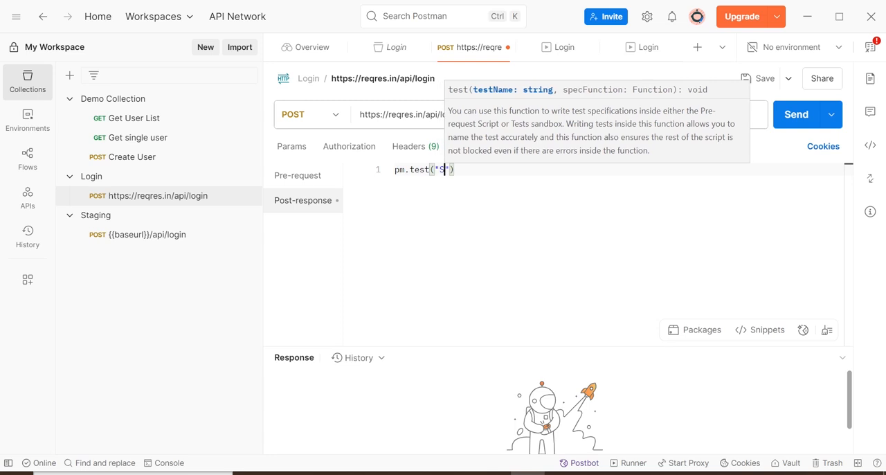
type("atus sh")
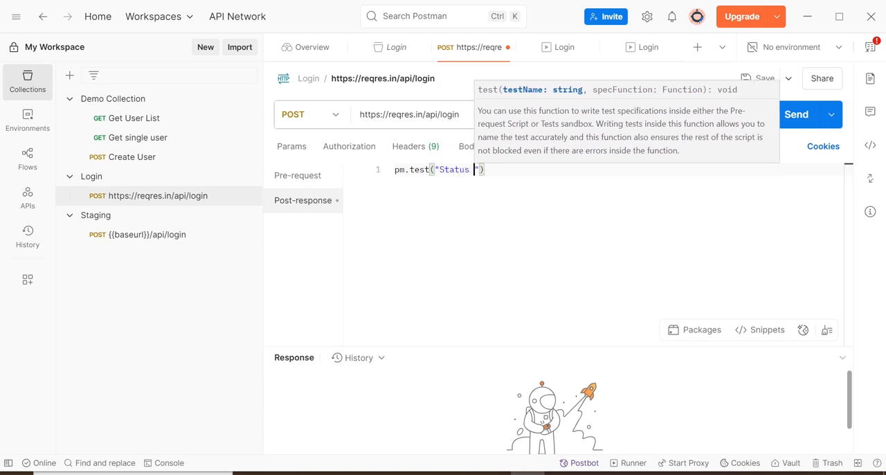
type("ould be 20")
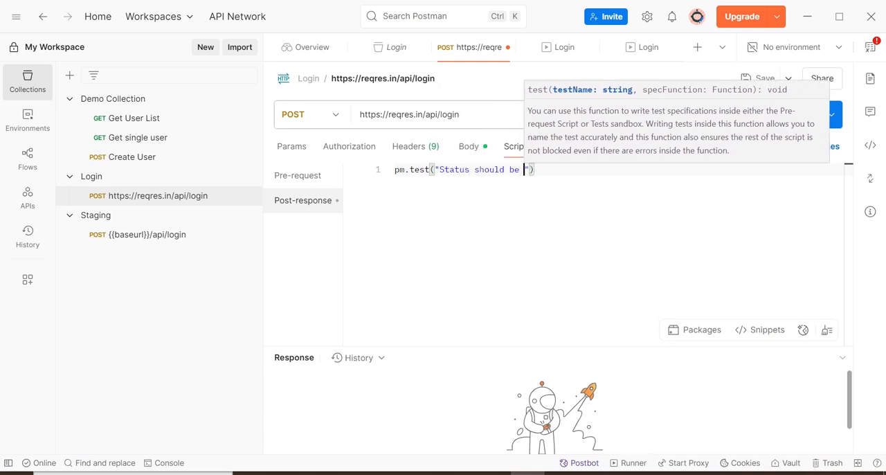
type("0\",functio")
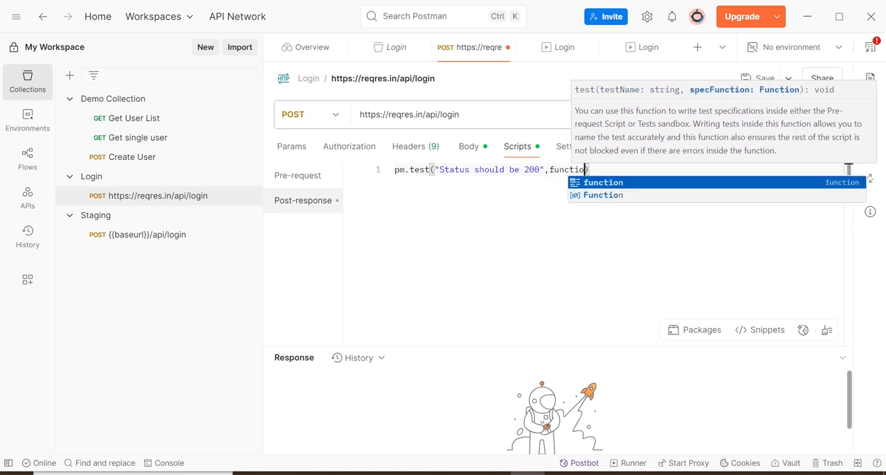
type("n")
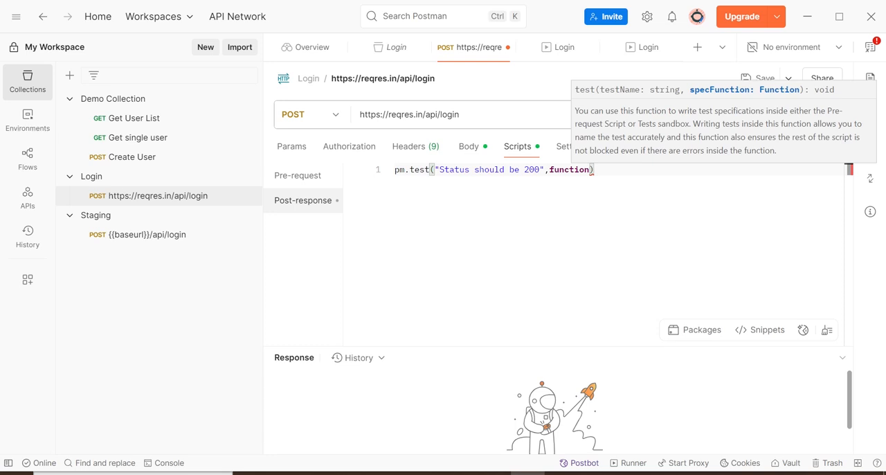
type("(){")
key("Return")
key("Return")
key("Return")
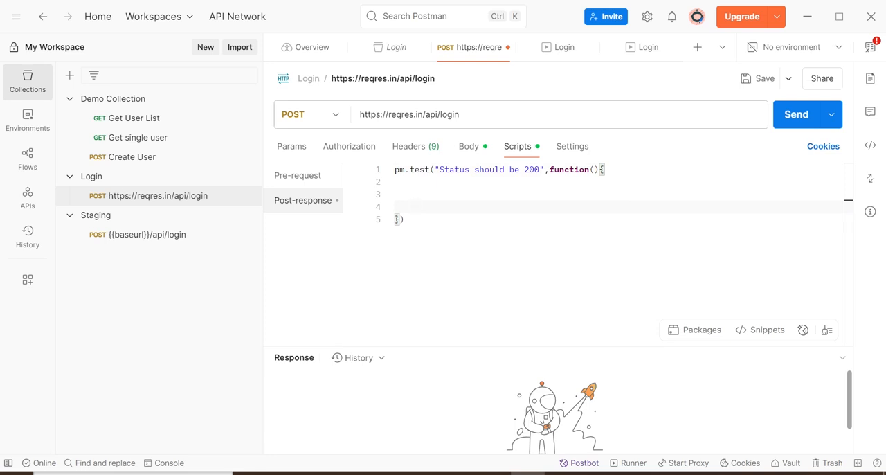
- Add the assertion pm.response.to.have.status(200) as the first line inside the test function and save the request
left_click(604, 170)
key("Return")
type("pm.re")
key("Down")
key("Down")
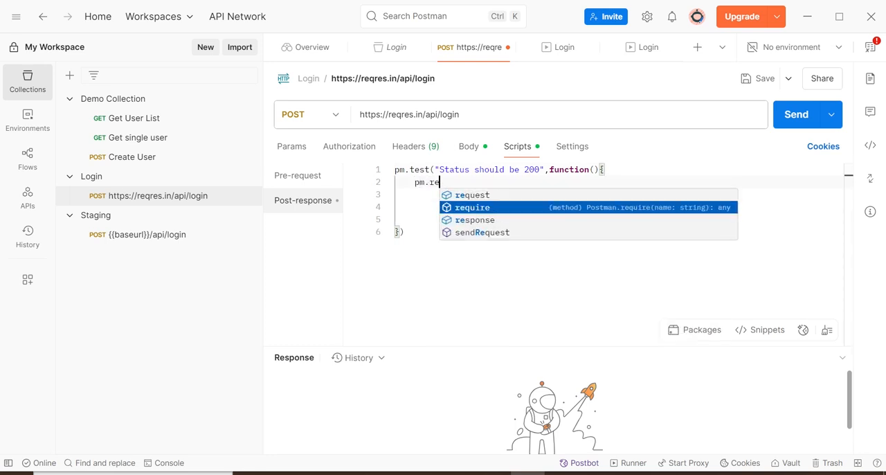
key("Return")
type(".")
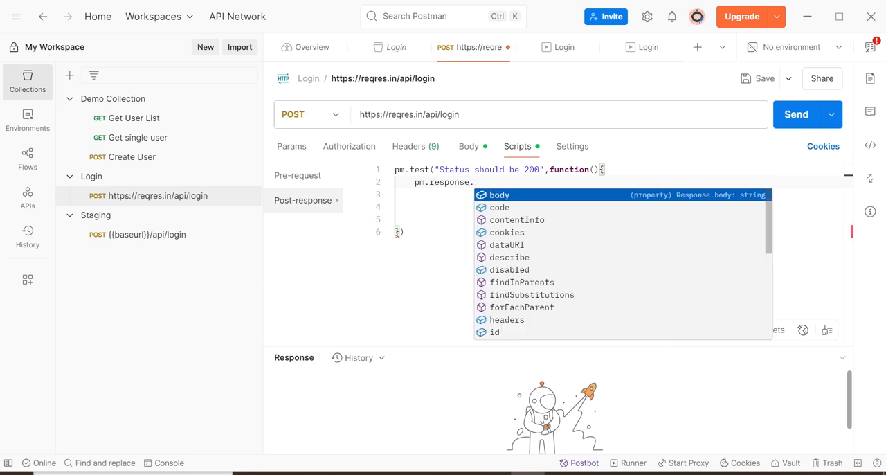
type("t")
key("Down")
key("Return")
type(".")
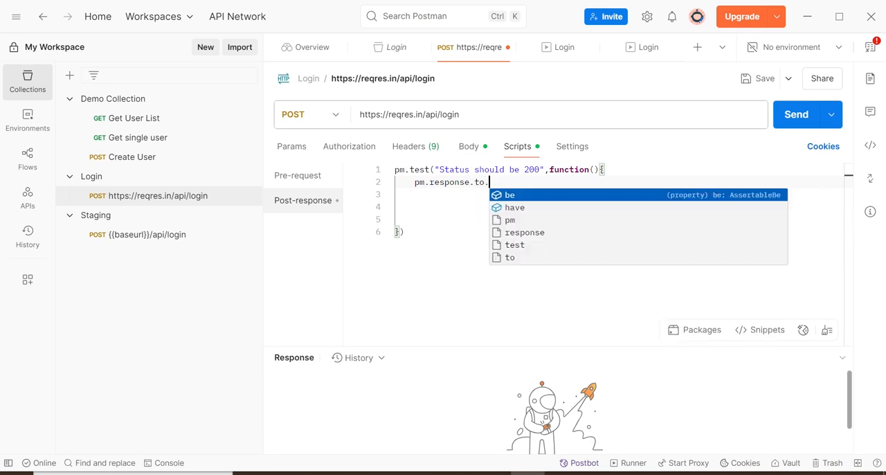
type("ha")
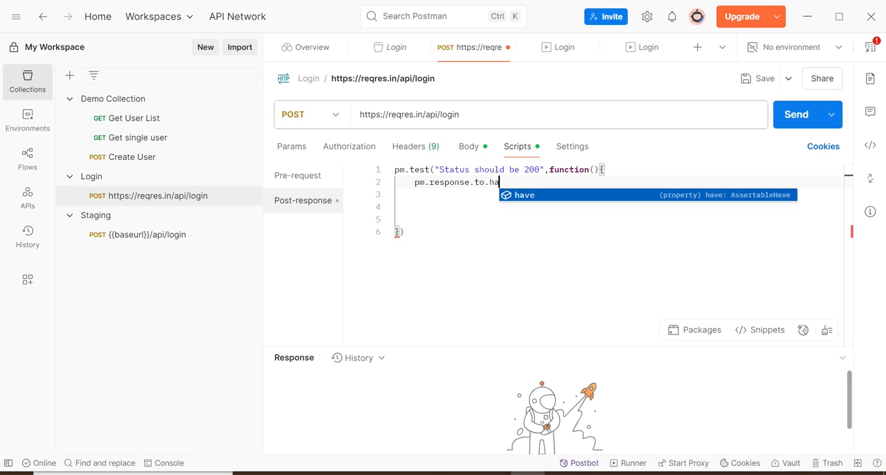
type("ve.st")
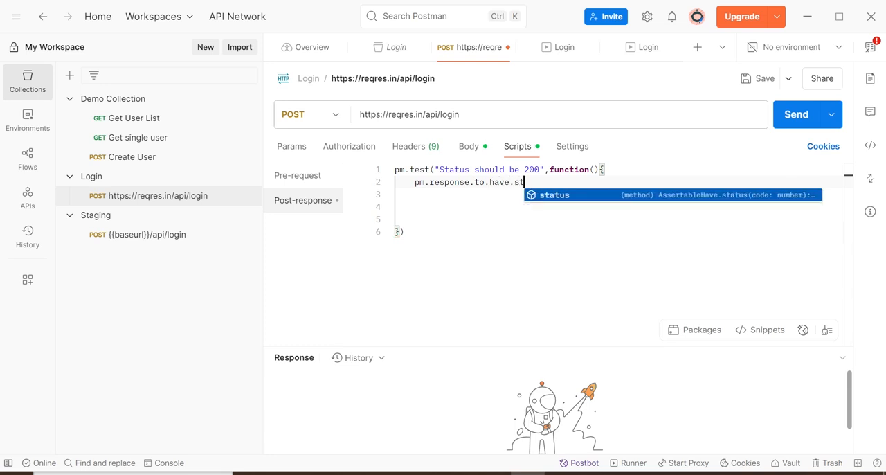
type("atus(200")
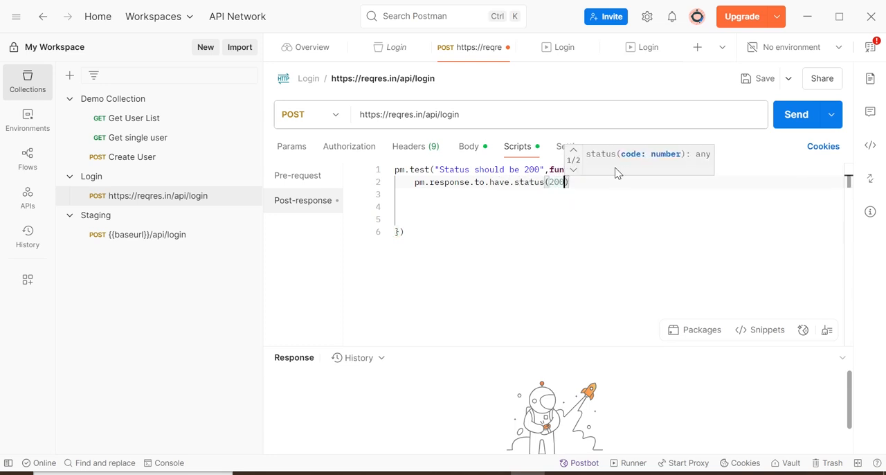
key("Down")
key("Down")
key("Down")
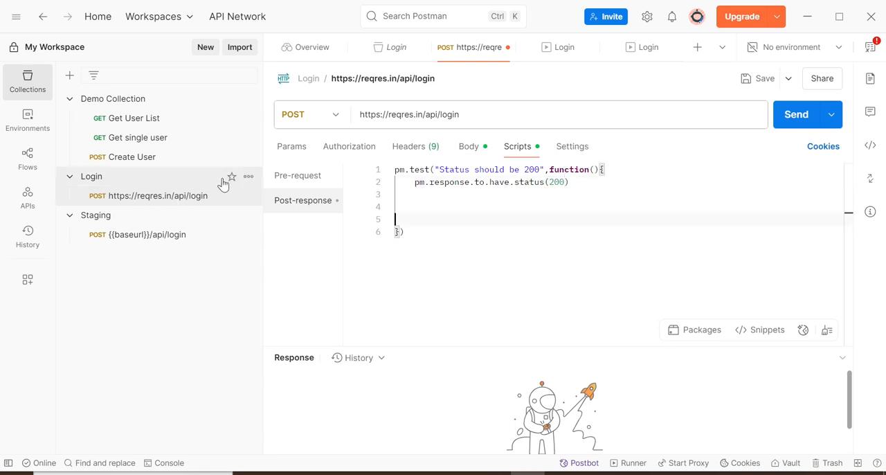
left_click(250, 176)
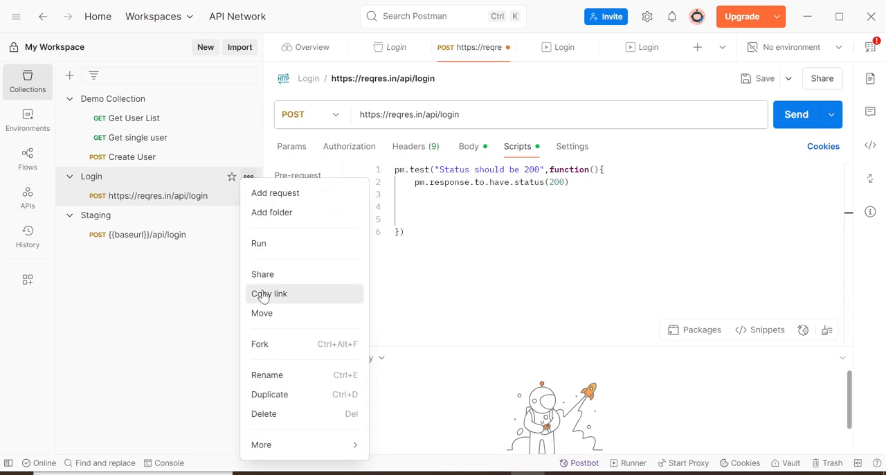
left_click(761, 88)
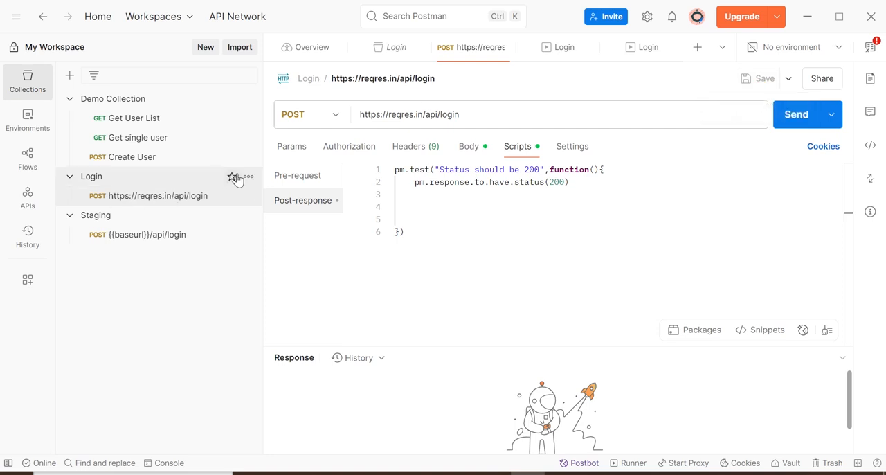
- Start a new manual run of the Login collection using data.csv as the test data file
left_click(248, 179)
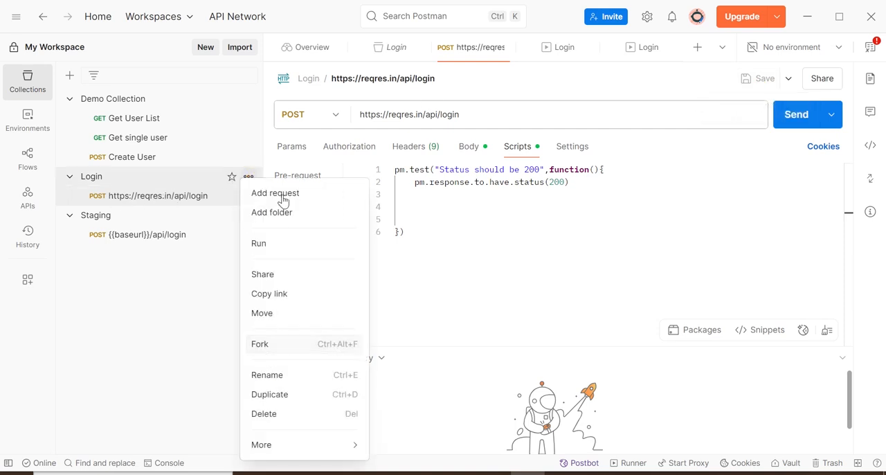
left_click(259, 245)
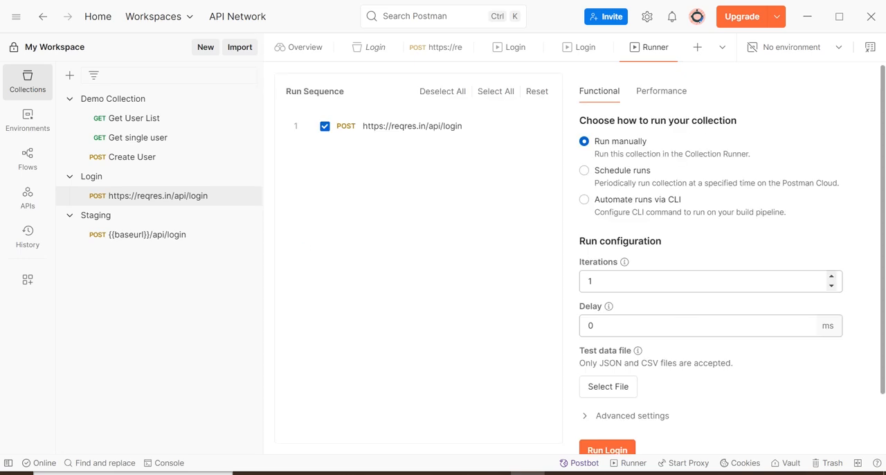
left_click(616, 389)
scroll(662, 301, "down", 2)
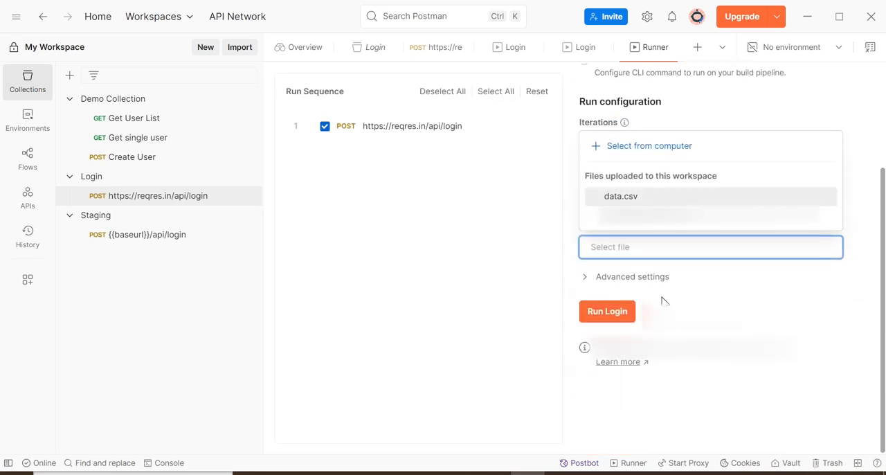
left_click(630, 196)
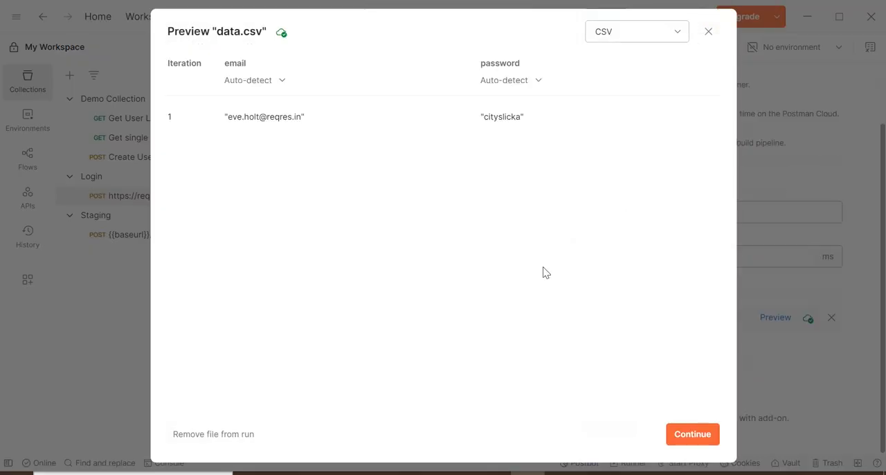
left_click(691, 435)
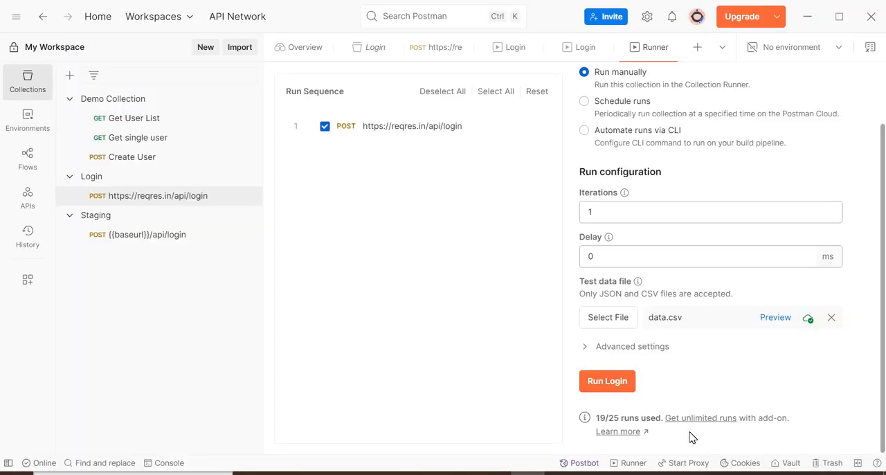
left_click(598, 389)
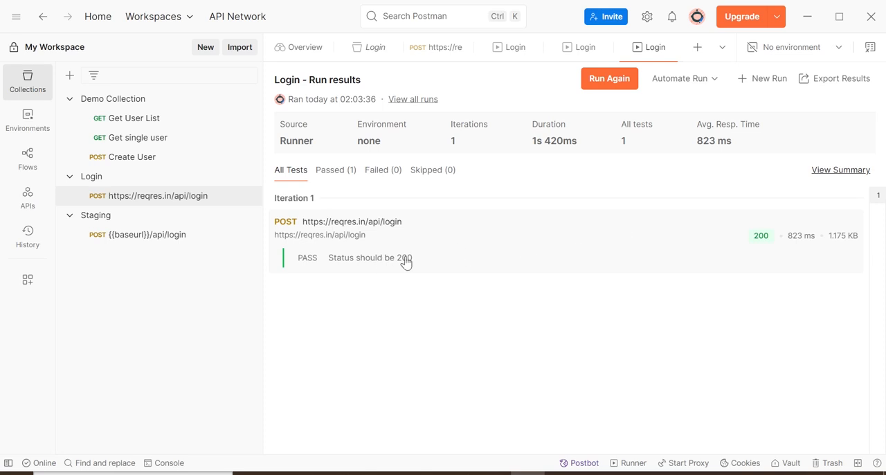
- Review the login request's response and the run's passed and skipped test results, and close the response details
left_click(314, 239)
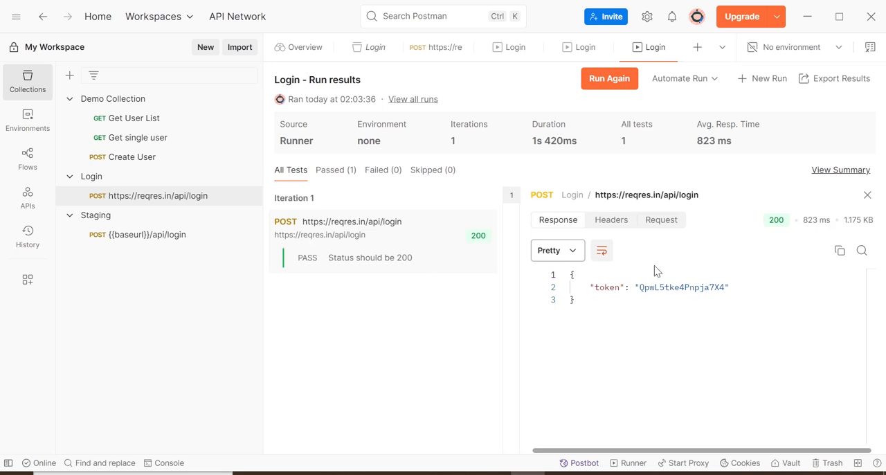
left_click(342, 169)
left_click(431, 173)
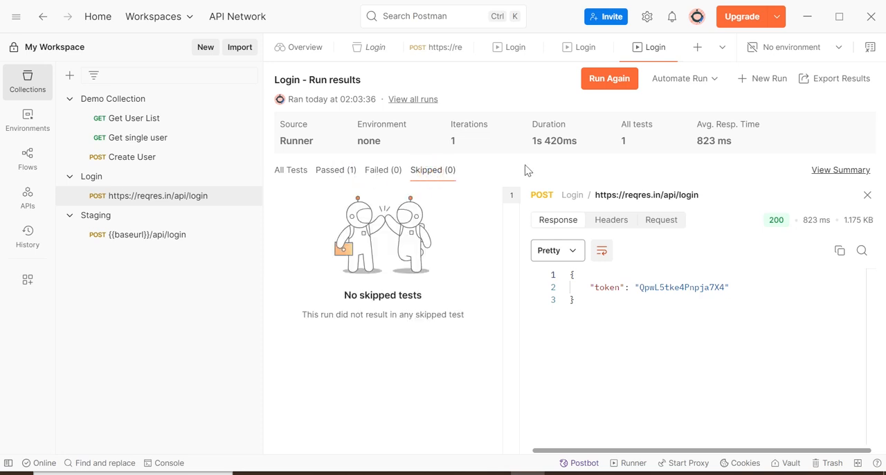
left_click(868, 195)
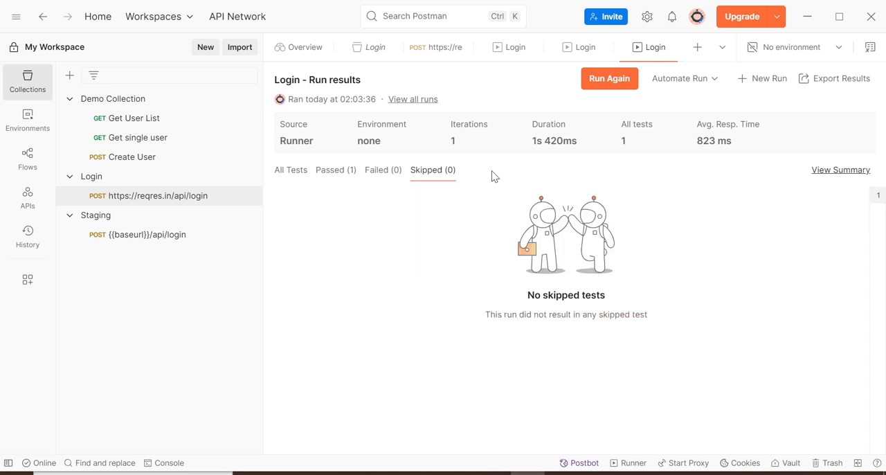